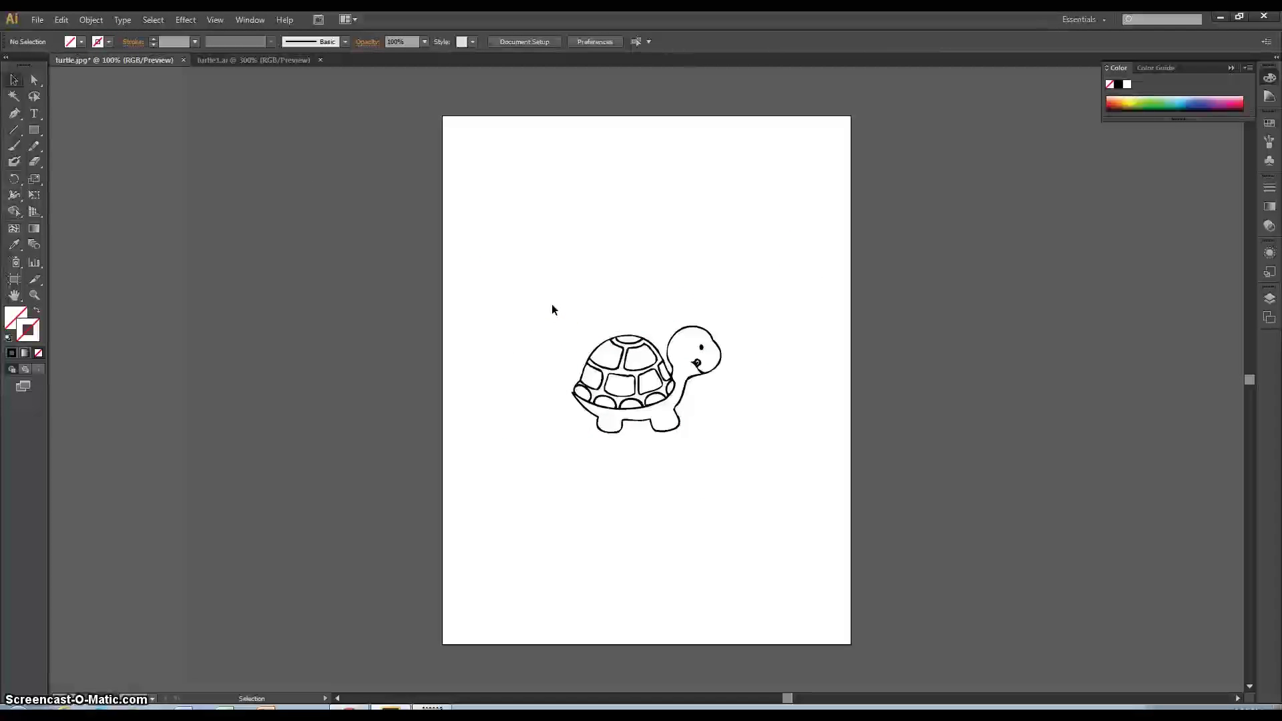
Start a Pen tool path where the back of the turtle's neck meets the shell.
key("ctrl+equal")
key("ctrl+equal")
key("ctrl+equal")
key("ctrl+equal")
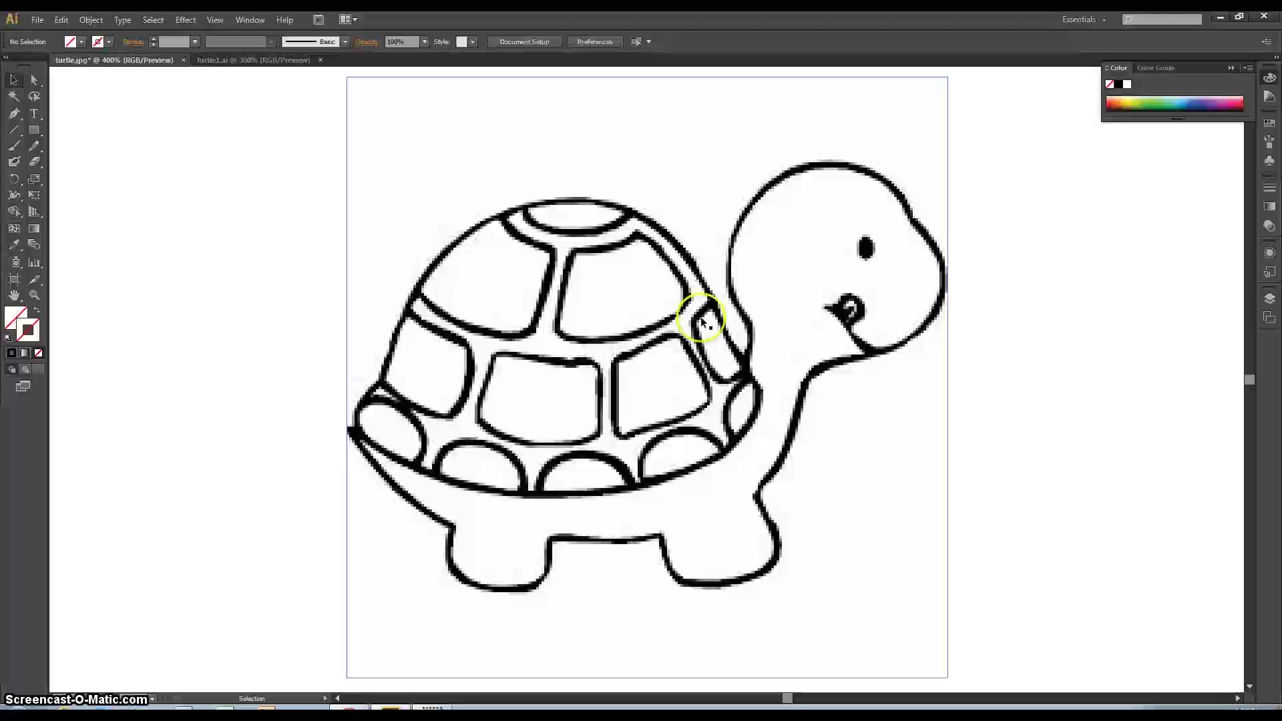
left_click(1231, 69)
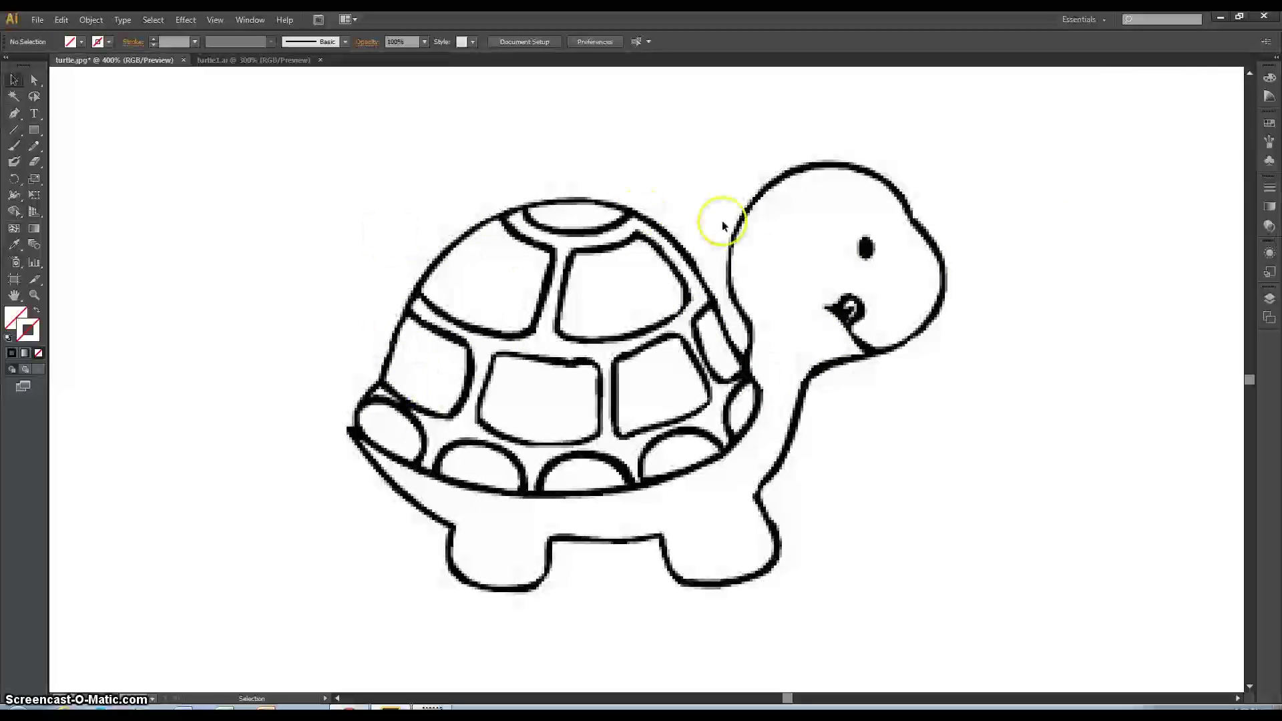
left_click_drag(18, 113, 89, 114)
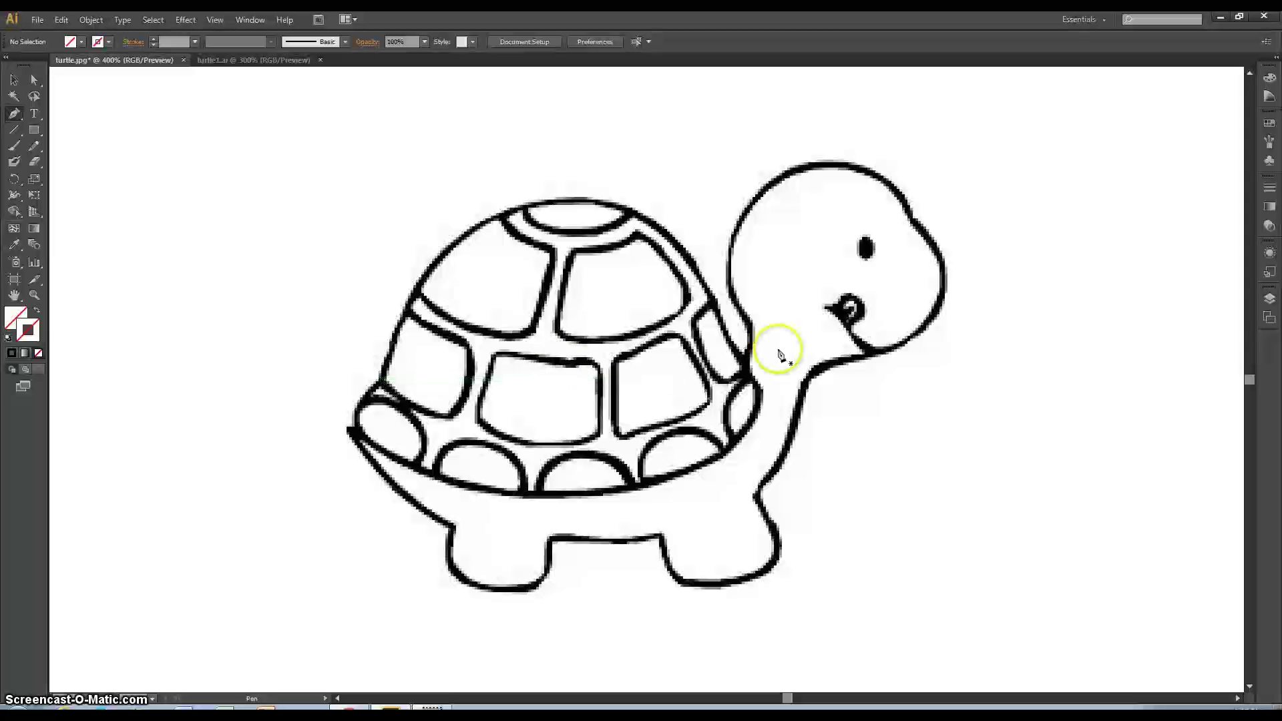
left_click(745, 361)
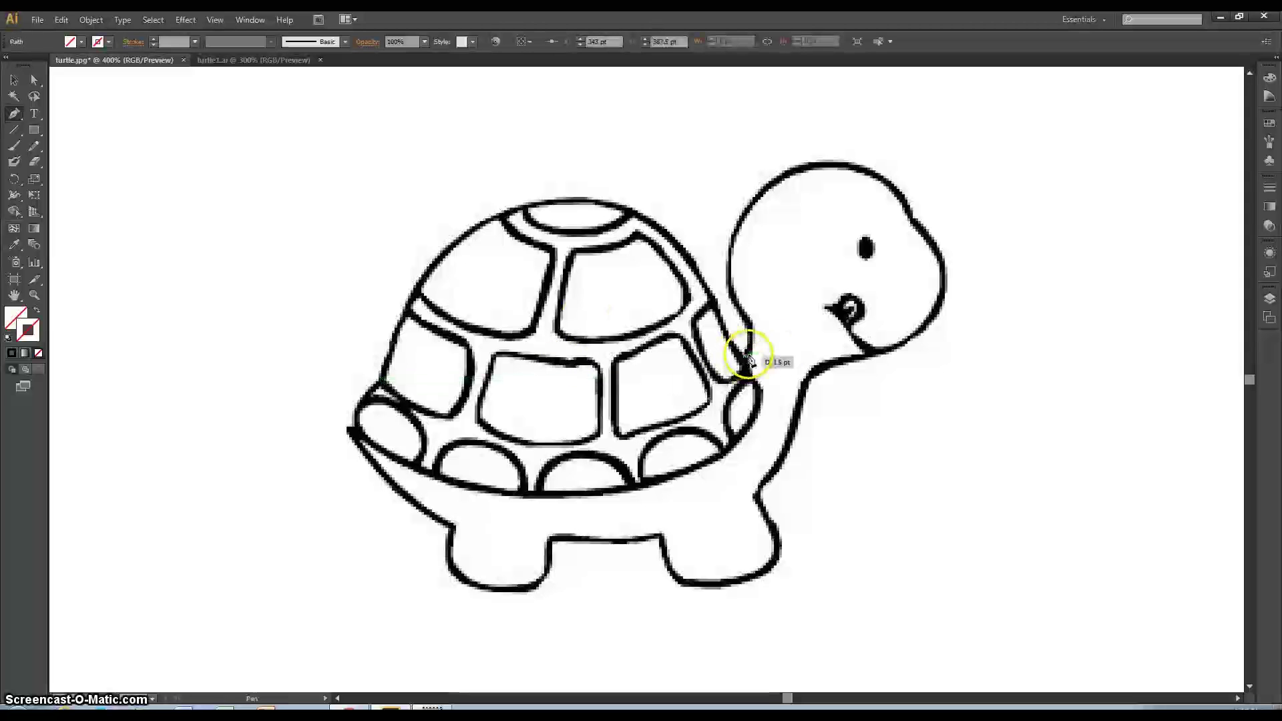
Set the stroke colour of the path to a bright blue.
left_click(20, 317)
left_click(22, 319)
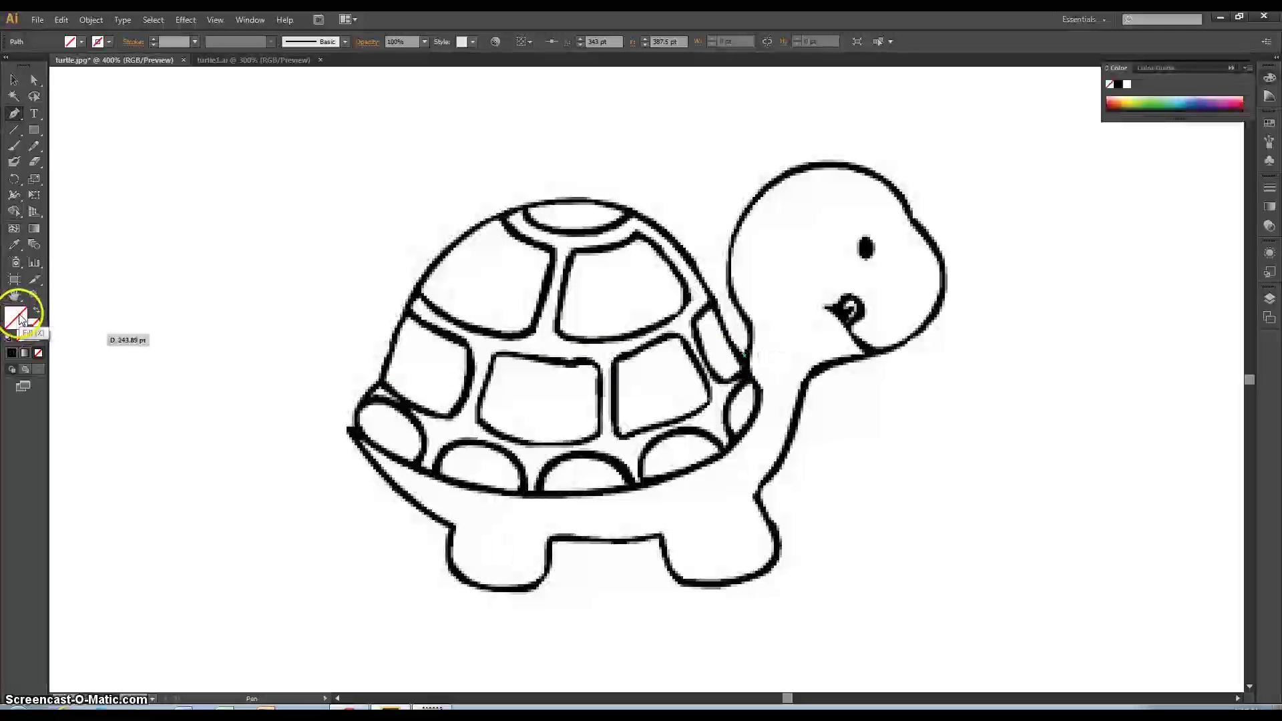
left_click(37, 334)
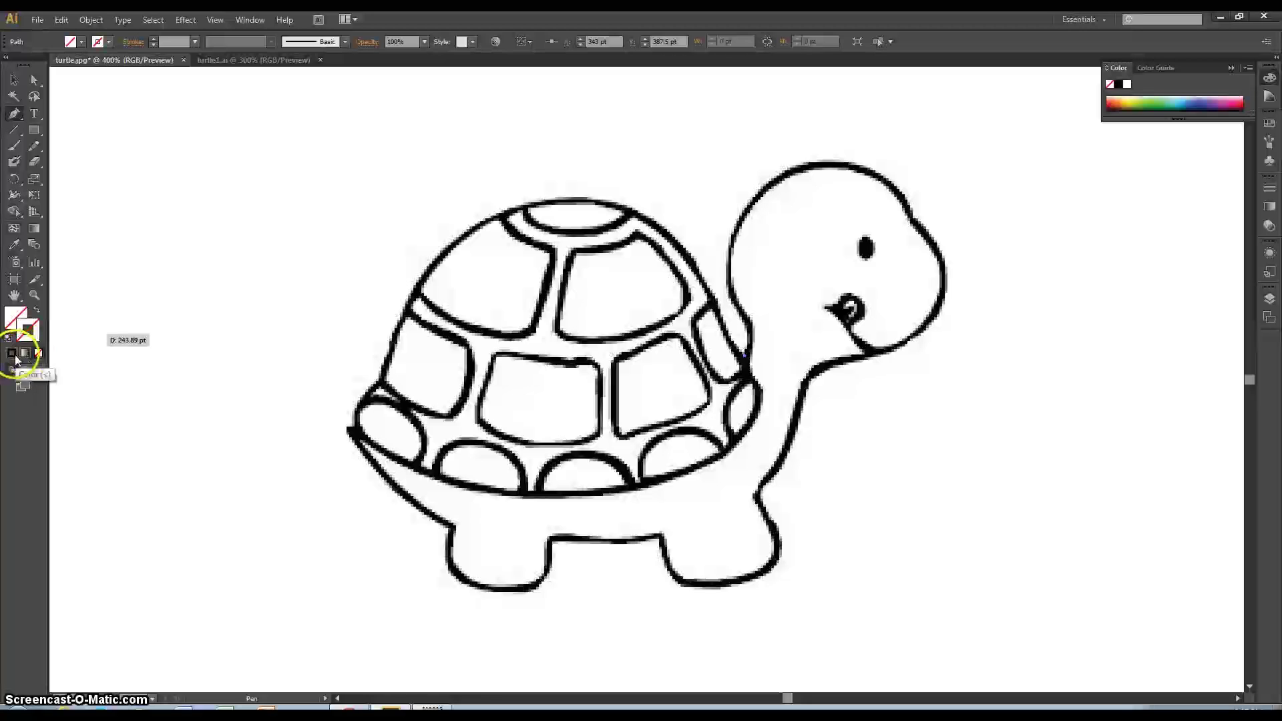
double_click(34, 339)
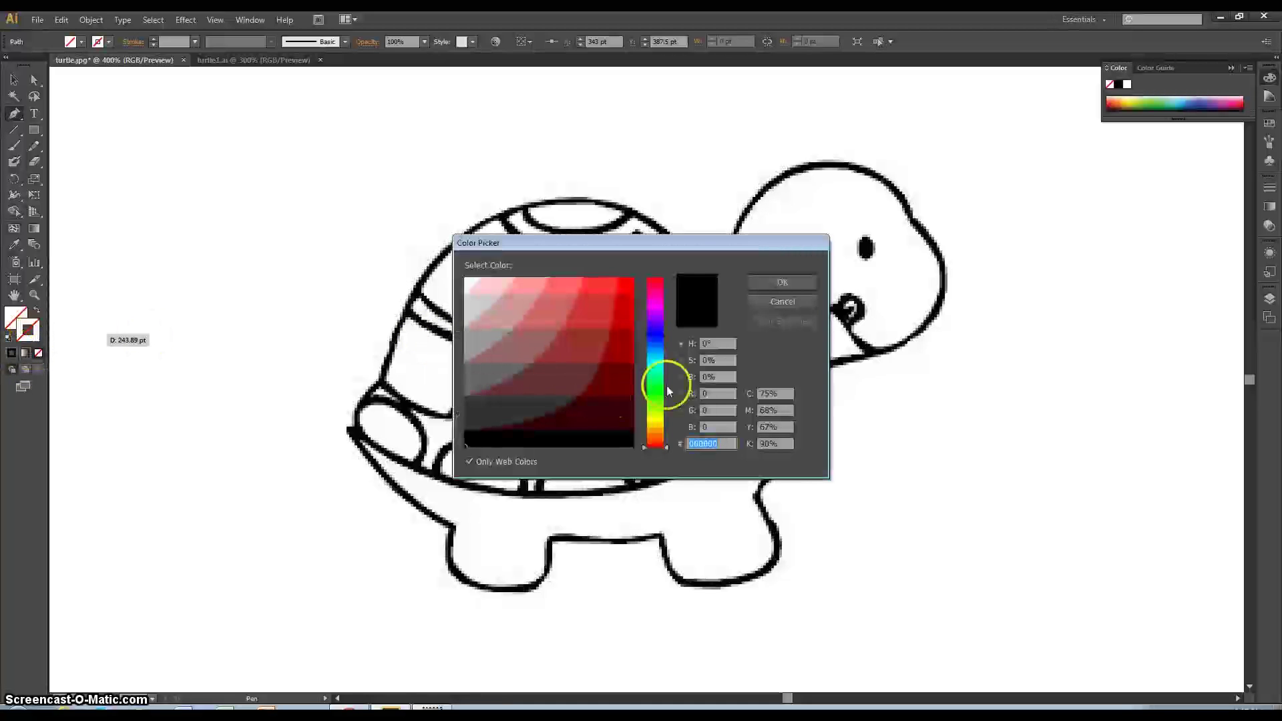
left_click(656, 347)
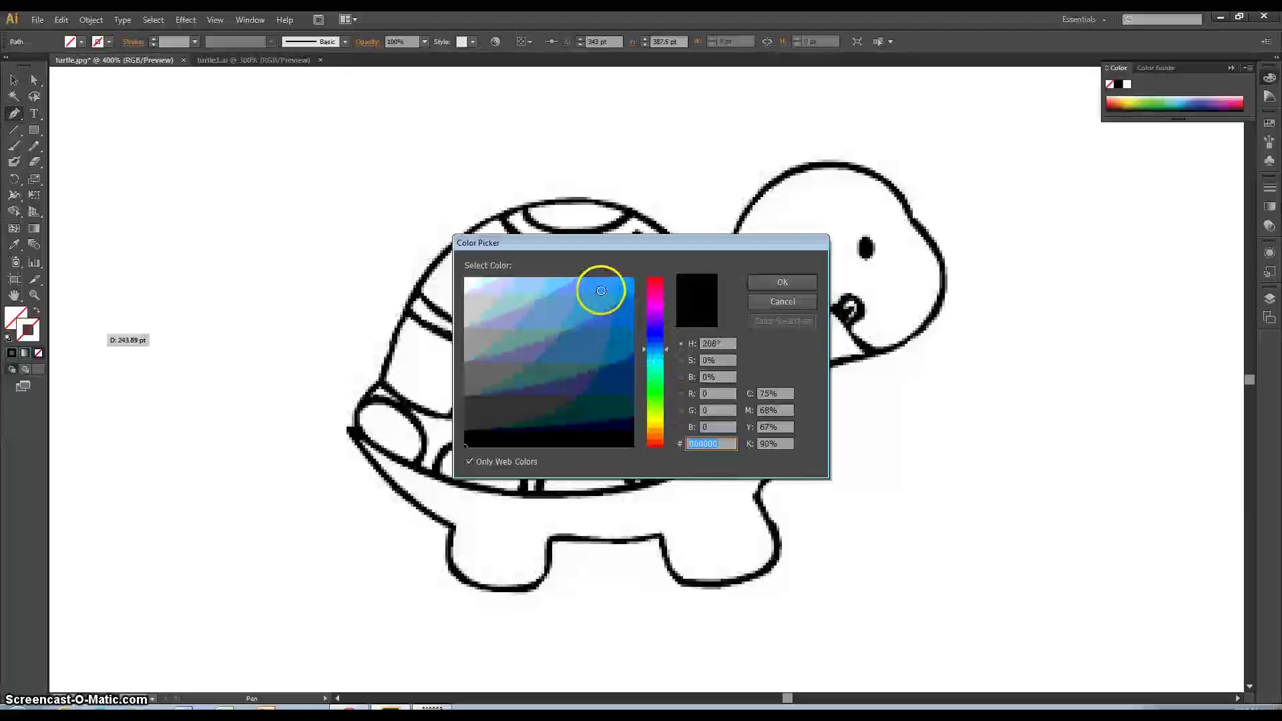
left_click(601, 290)
left_click(791, 282)
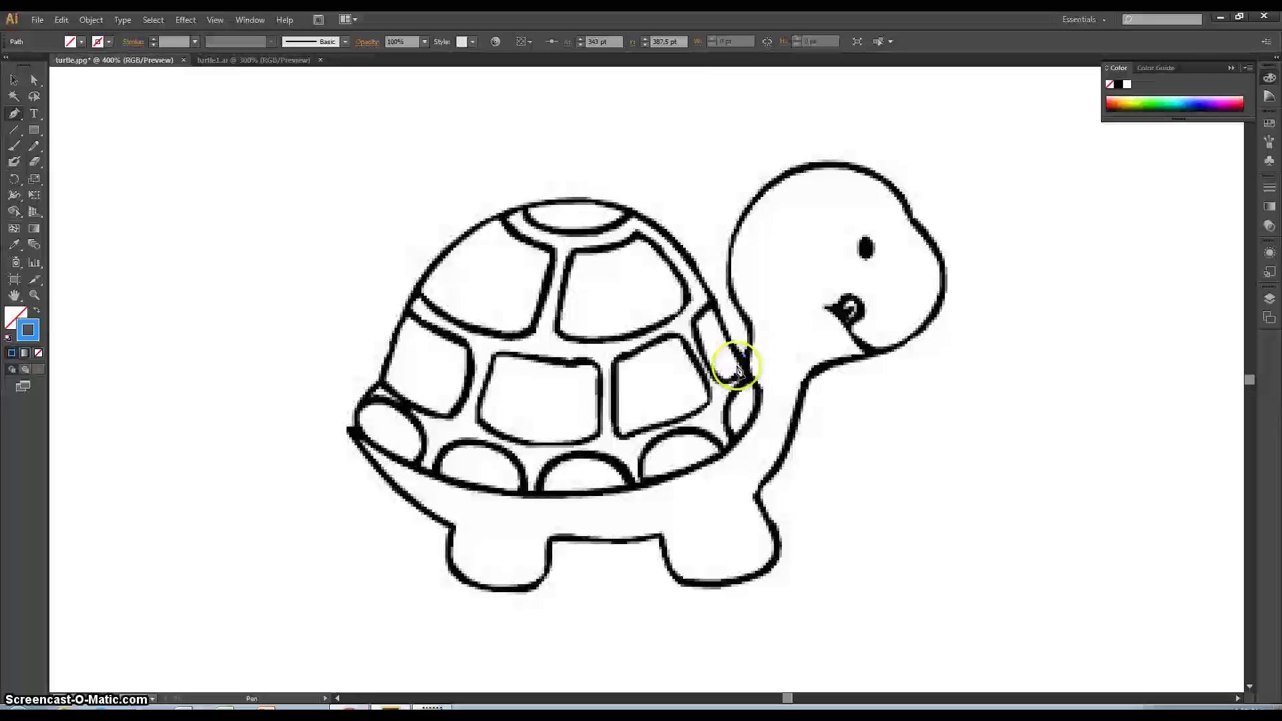
Trace the short curve at the back of the turtle's neck up to the base of the head.
left_click(732, 248)
left_click(738, 310)
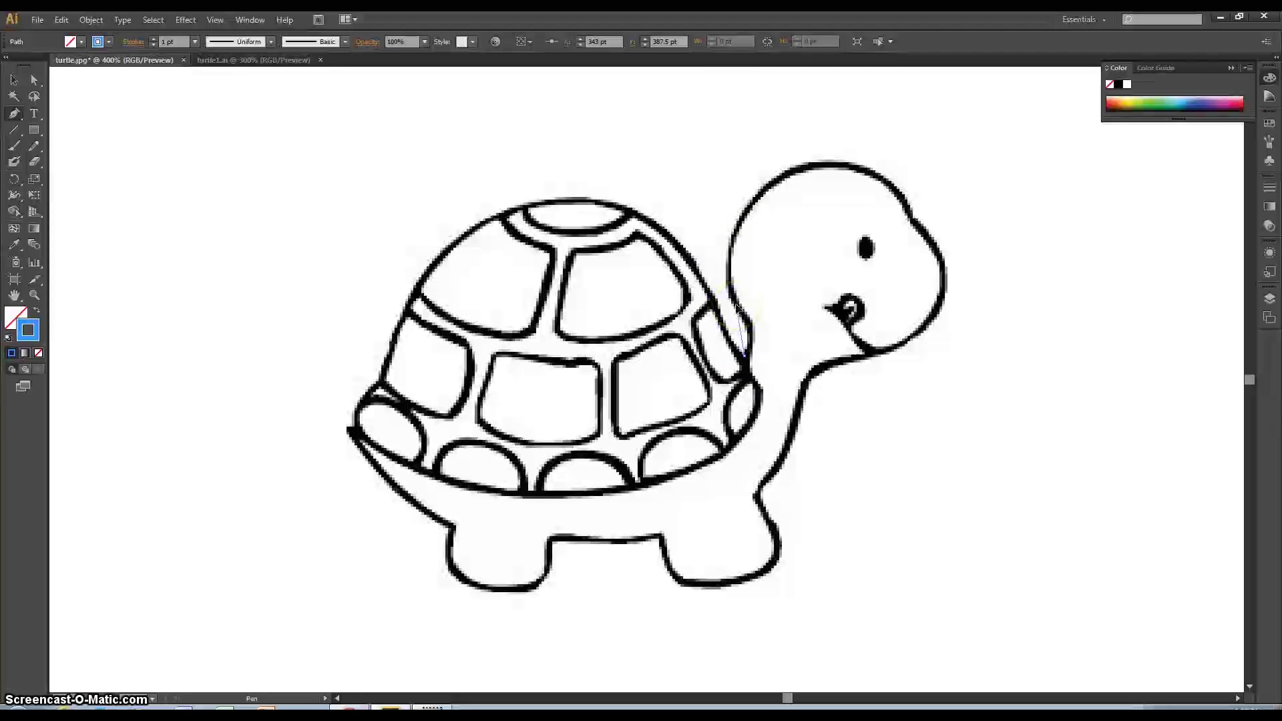
mouse_move(706, 294)
left_mouse_down()
mouse_move(864, 401)
mouse_move(689, 327)
mouse_move(780, 304)
mouse_move(719, 344)
mouse_move(667, 278)
mouse_move(698, 258)
mouse_move(713, 281)
mouse_move(692, 244)
mouse_move(733, 289)
mouse_move(675, 258)
mouse_move(688, 279)
mouse_move(717, 280)
mouse_move(701, 307)
mouse_move(701, 278)
mouse_move(715, 289)
left_mouse_up()
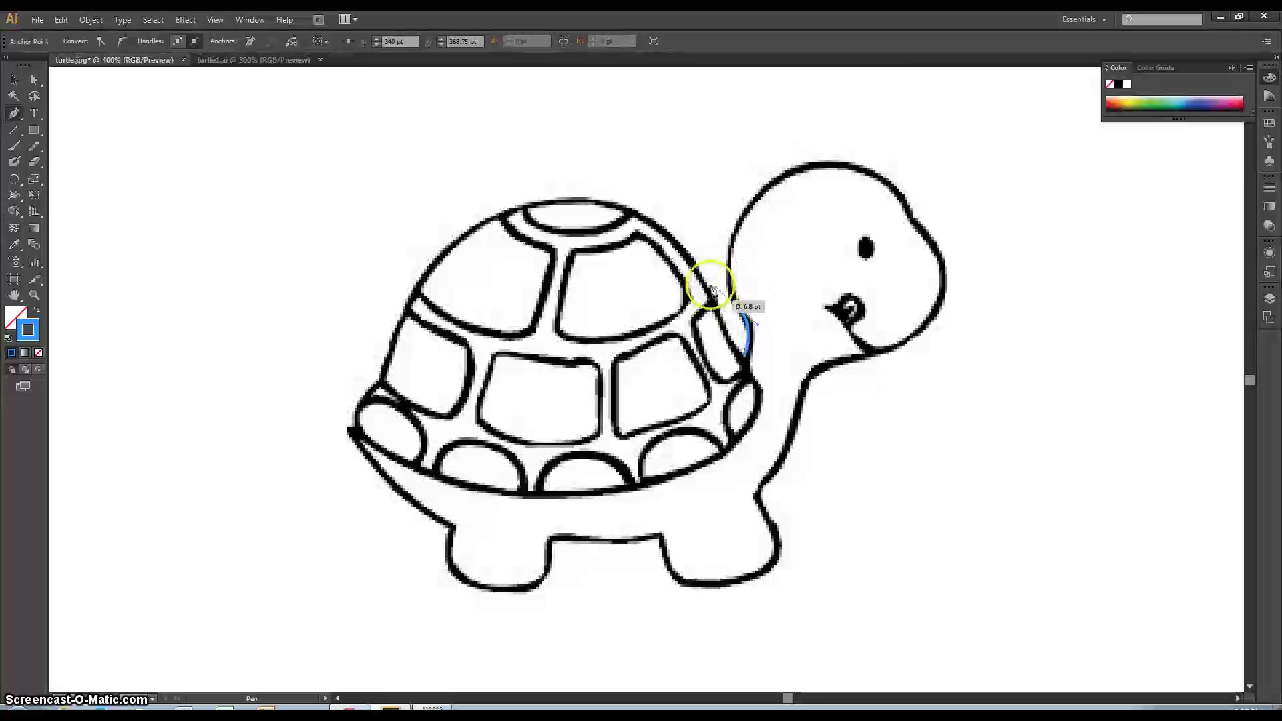
left_click_drag(804, 175, 1025, 183)
key("ctrl+z")
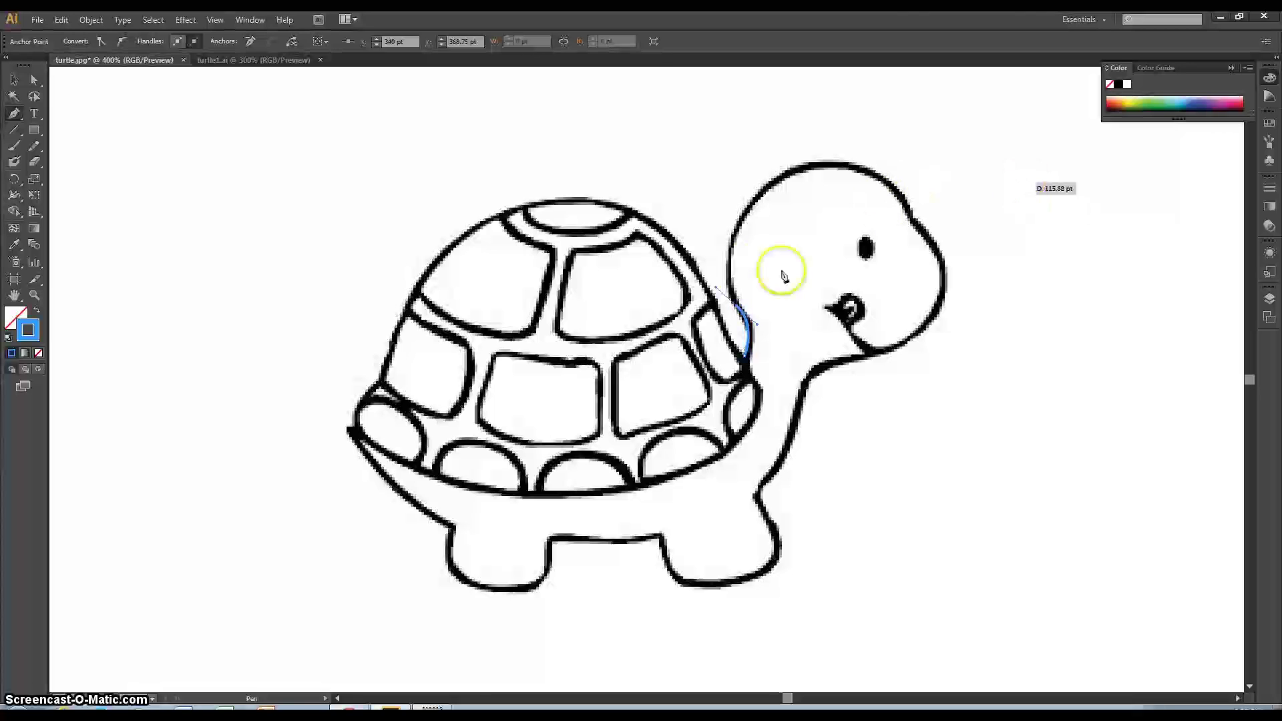
left_click_drag(739, 249, 798, 175)
key("ctrl+z")
mouse_move(902, 195)
left_mouse_down()
mouse_move(947, 214)
mouse_move(961, 243)
left_mouse_up()
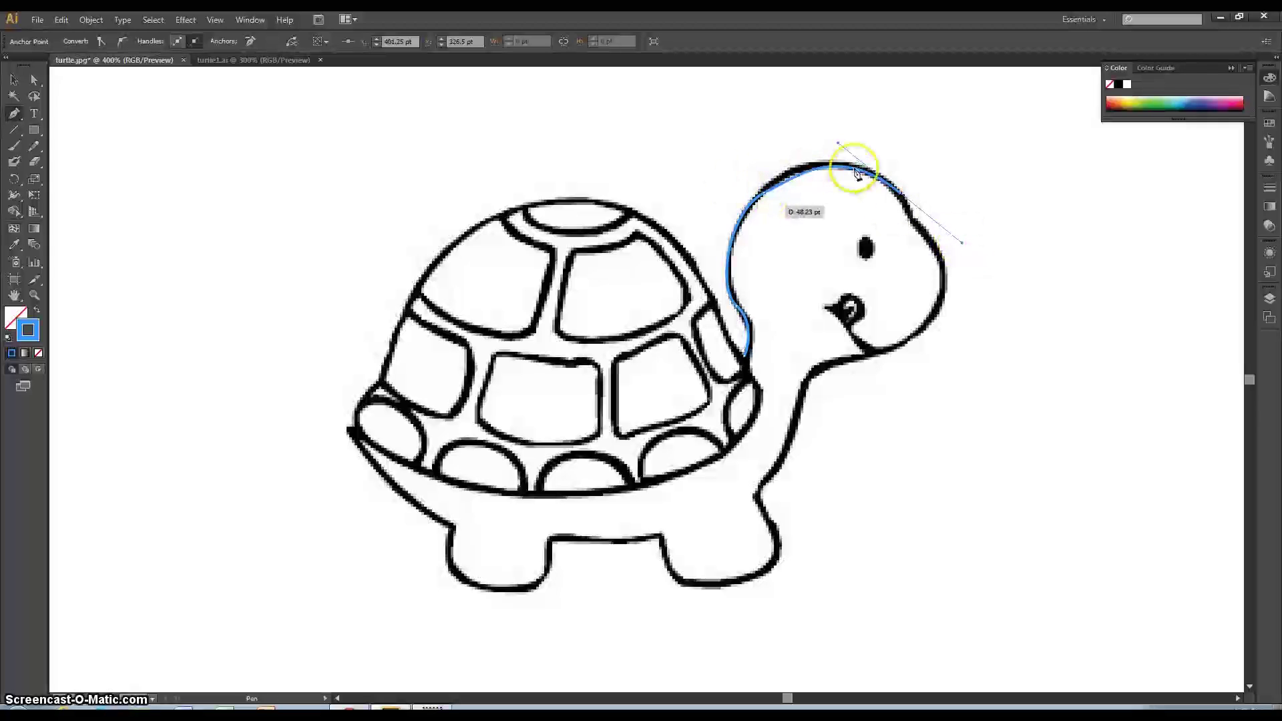
key("ctrl+z")
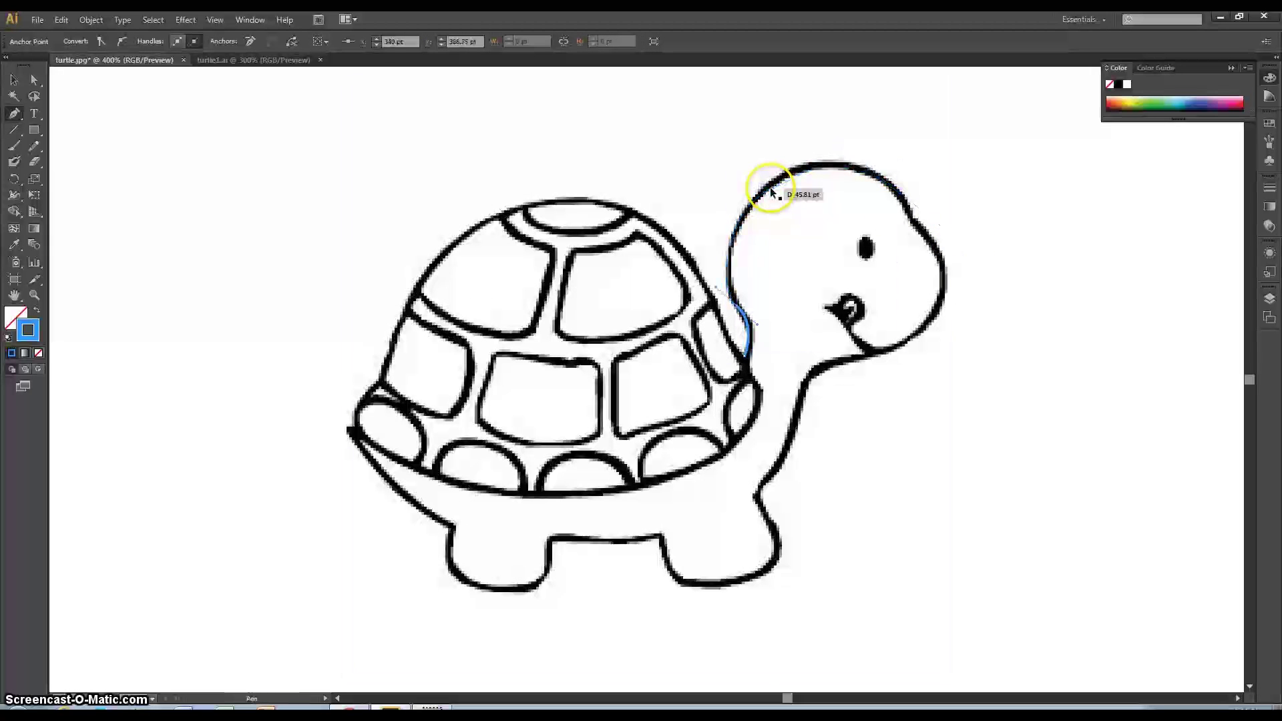
left_click_drag(760, 200, 788, 177)
left_click_drag(878, 179, 933, 206)
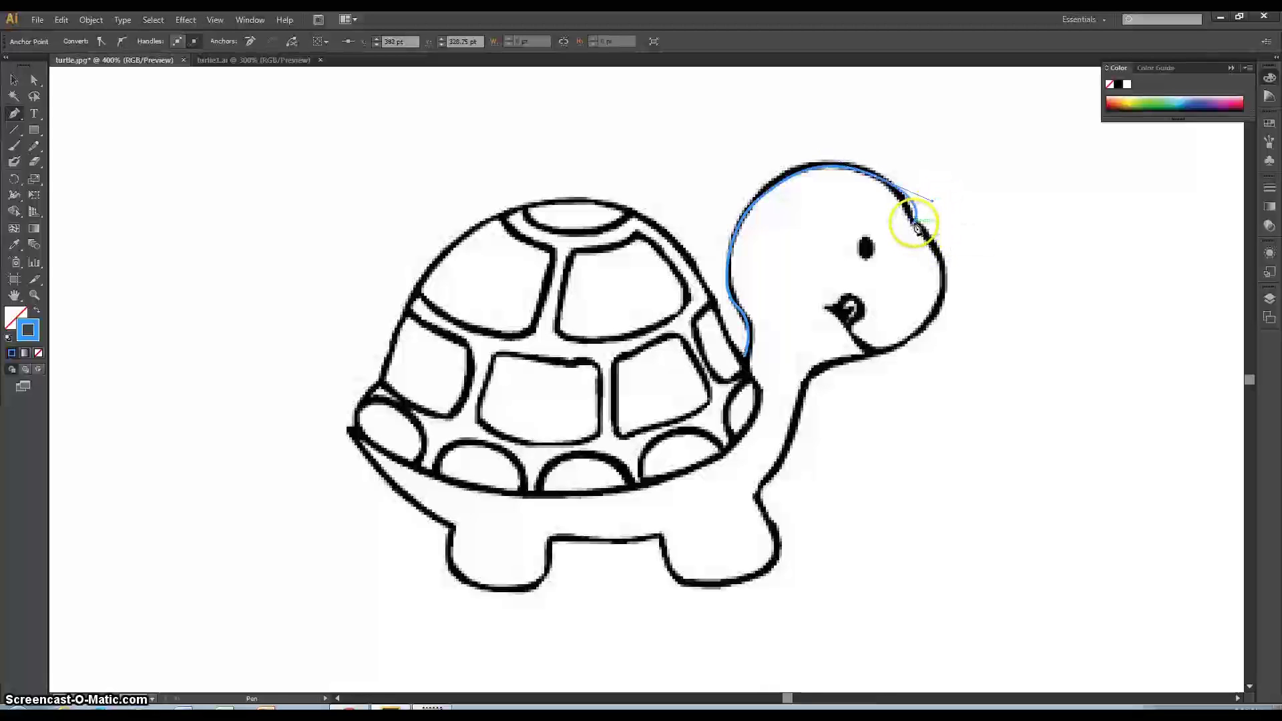
left_click_drag(907, 203, 905, 195)
key("ctrl+z")
key("ctrl+z")
key("ctrl+z")
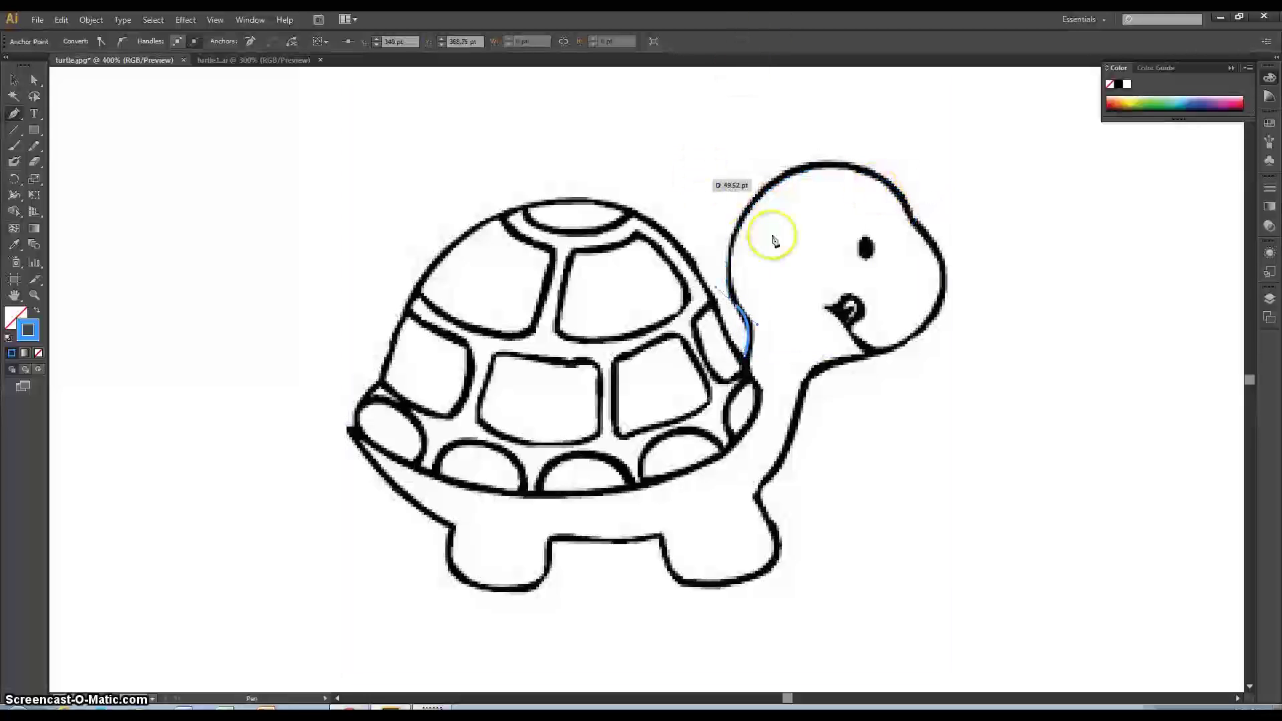
left_click_drag(757, 211, 769, 193)
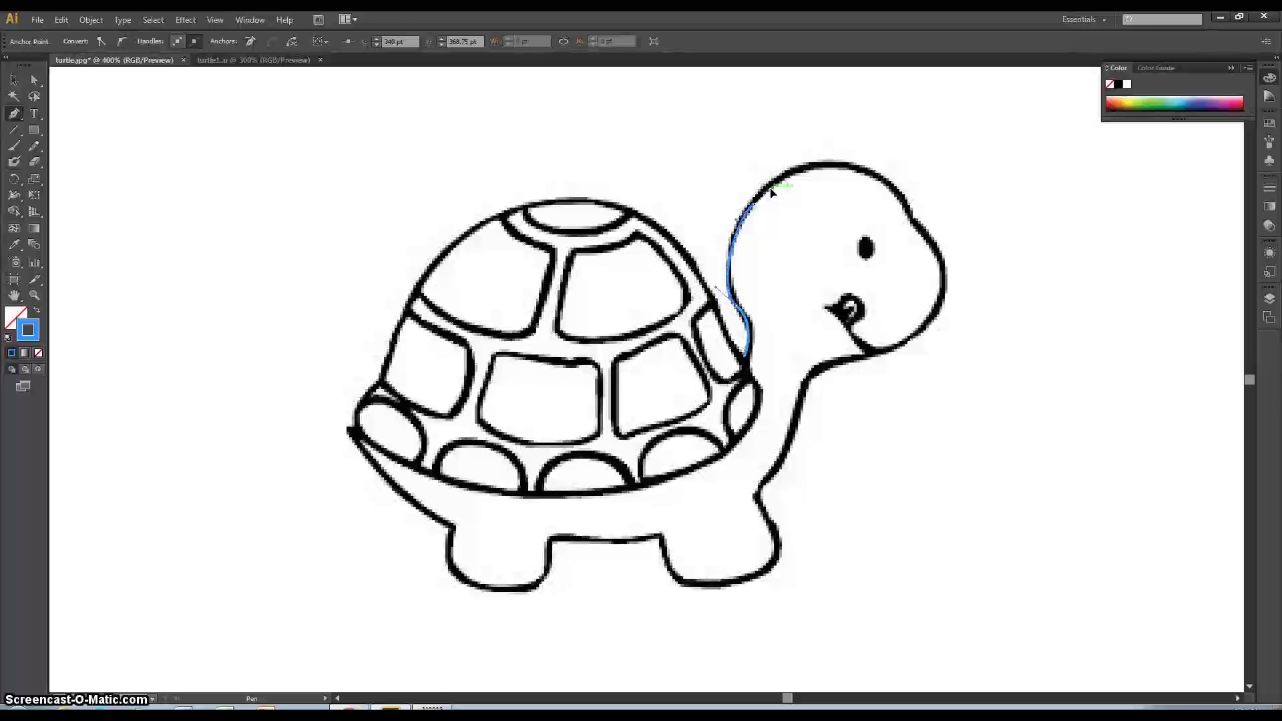
left_click(750, 200)
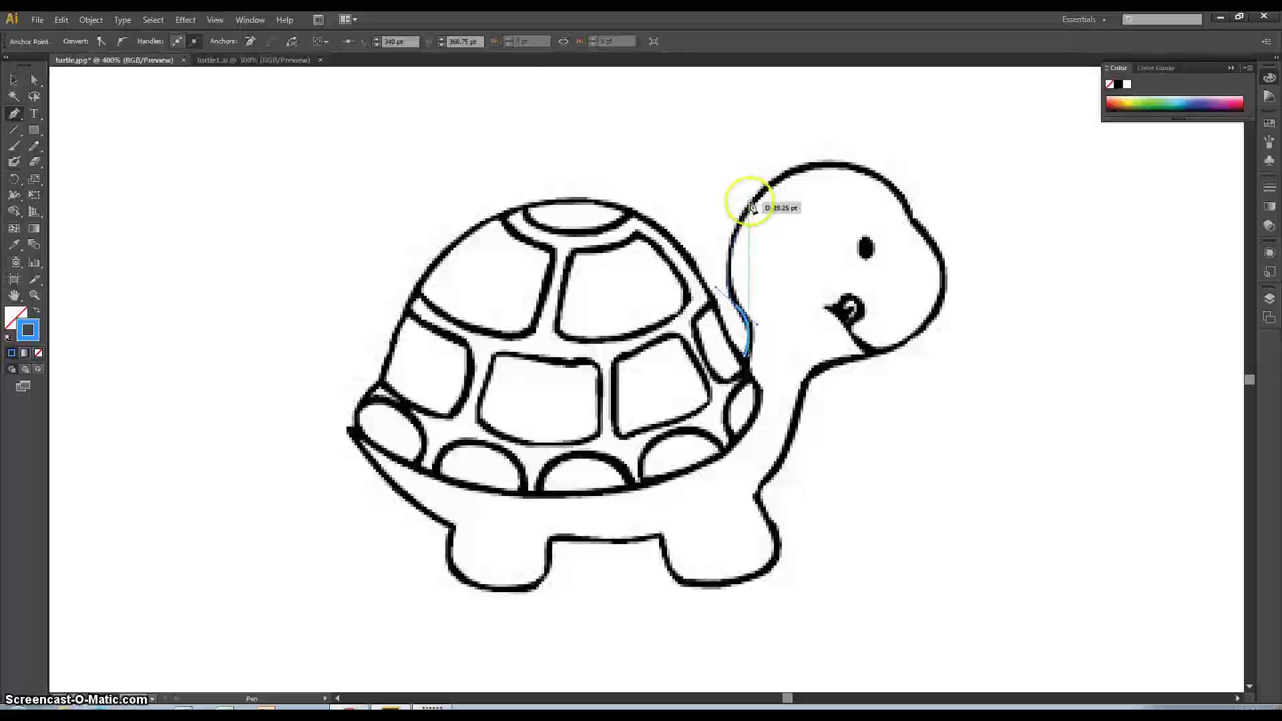
left_click_drag(751, 203, 924, 182)
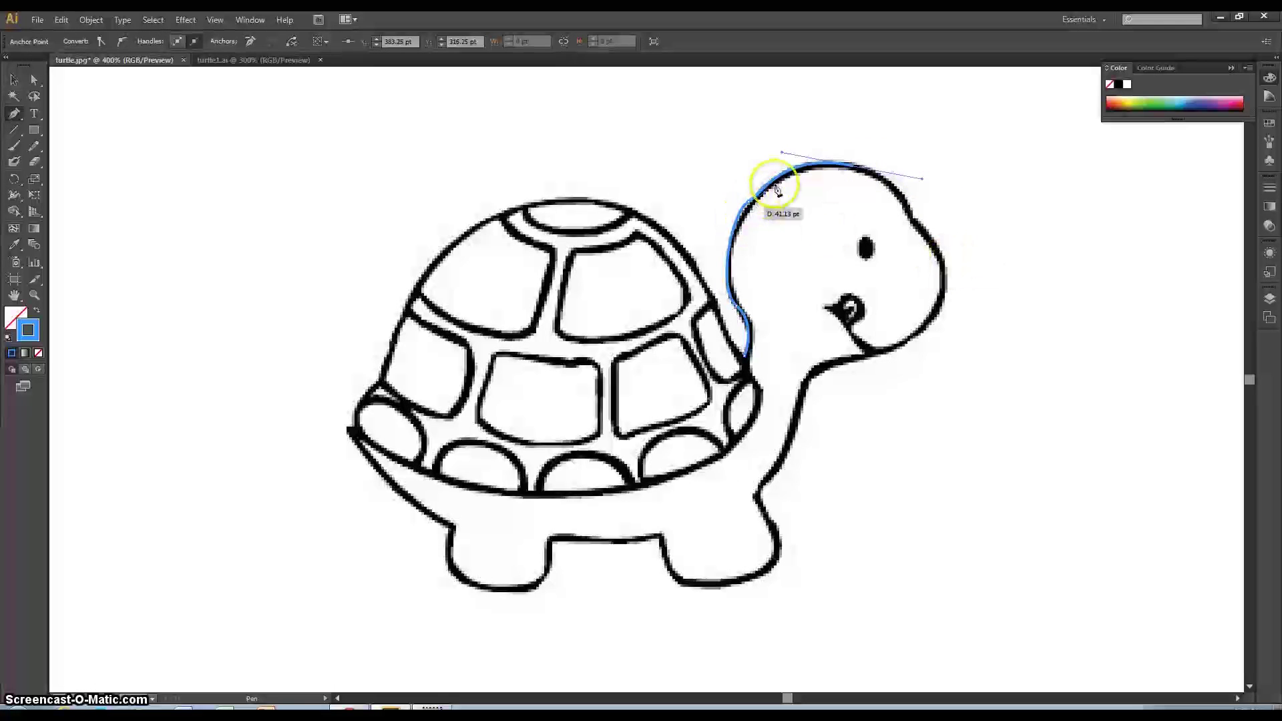
key("ctrl+z")
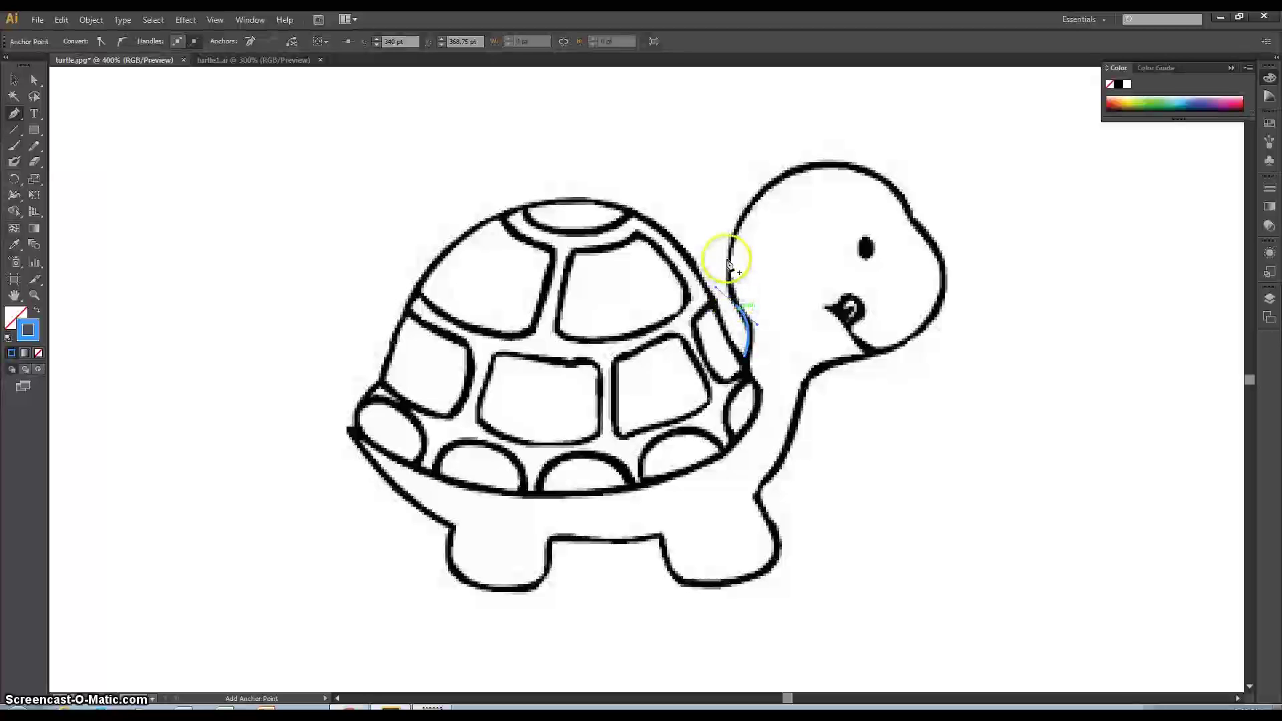
Trace the turtle's head with curved segments over the top, down the face and under the chin, continuing along the front of the neck.
left_click_drag(758, 201, 768, 192)
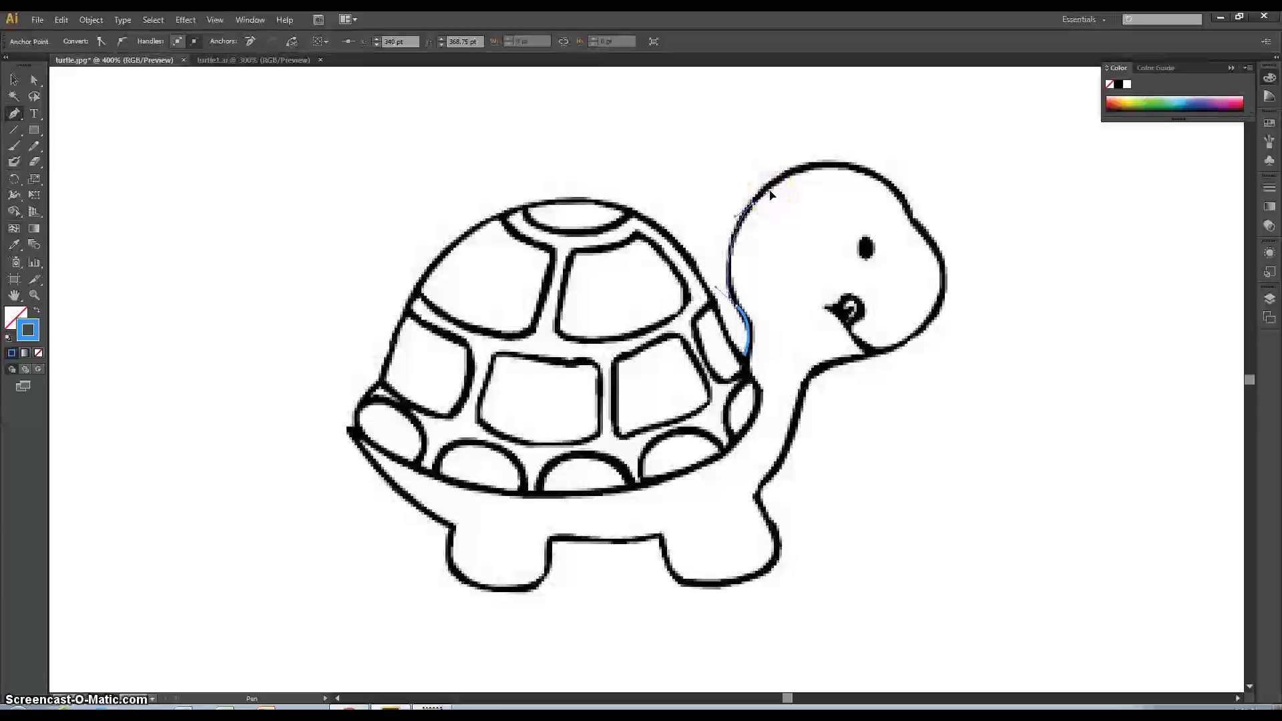
left_click_drag(769, 188, 770, 187)
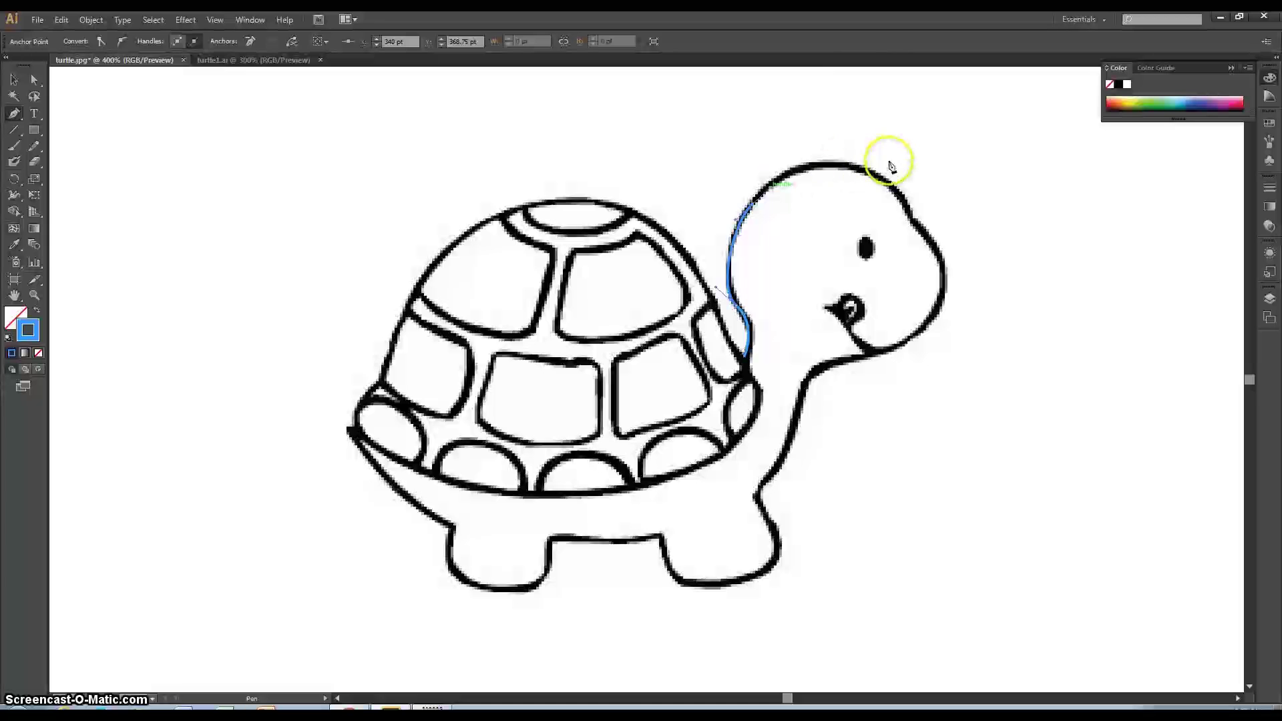
left_click_drag(899, 194, 918, 218)
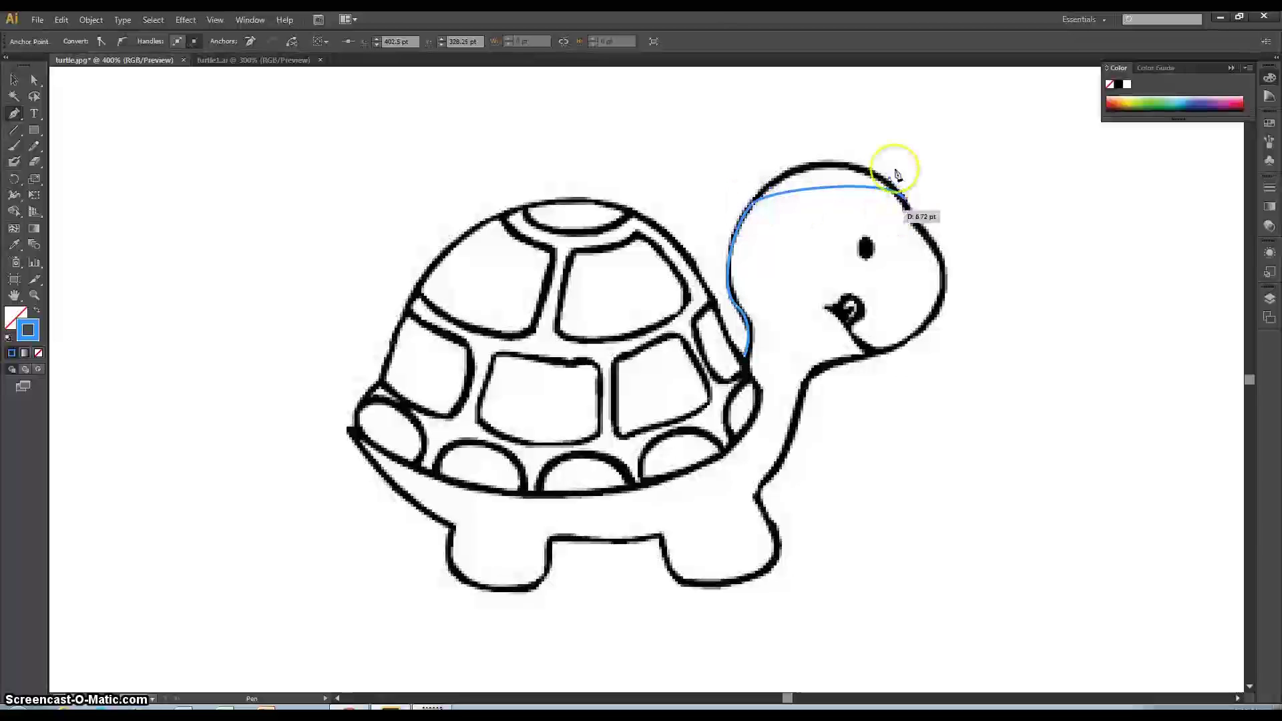
key("ctrl+z")
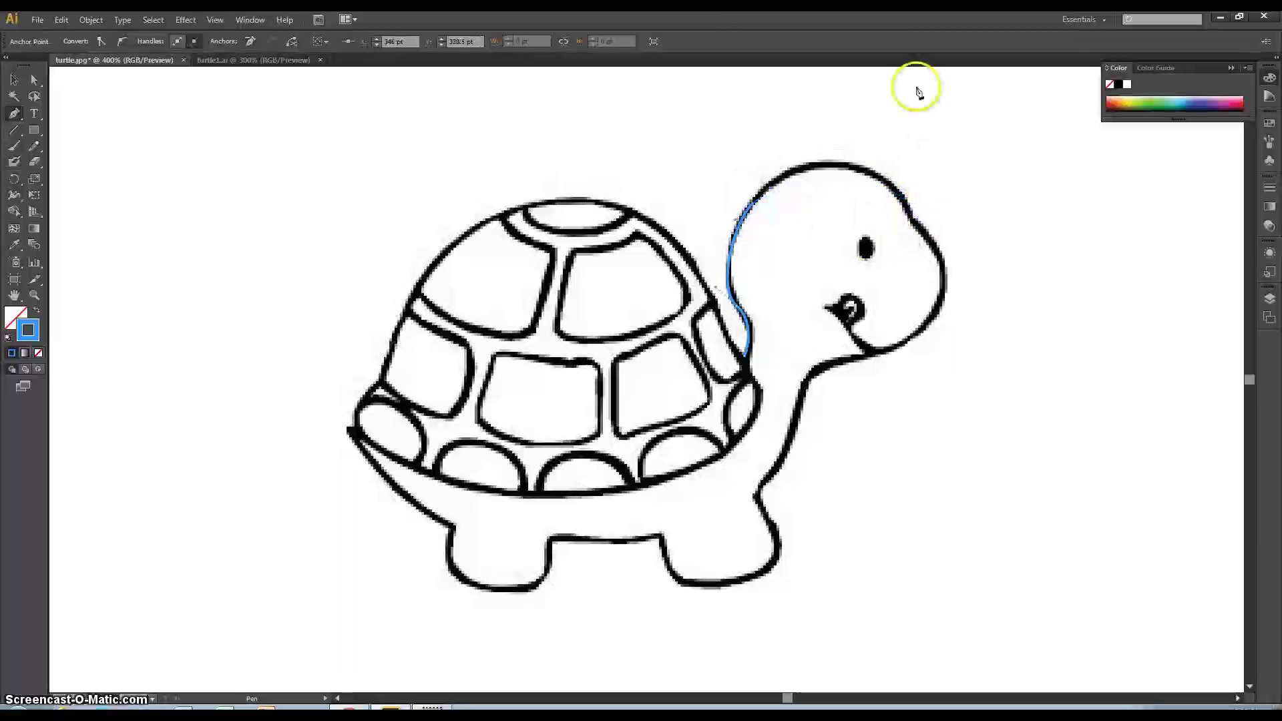
left_click_drag(833, 163, 895, 175)
left_click(913, 215)
left_click_drag(915, 219, 955, 258)
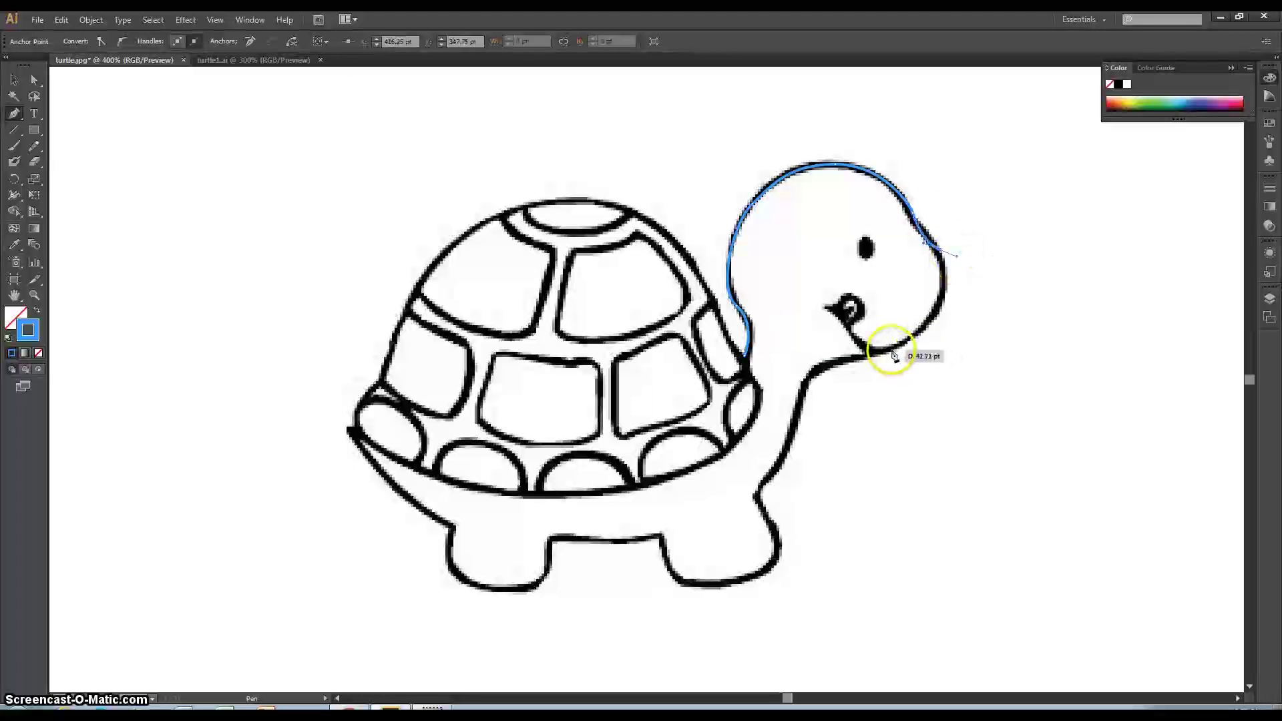
left_click_drag(880, 348, 844, 359)
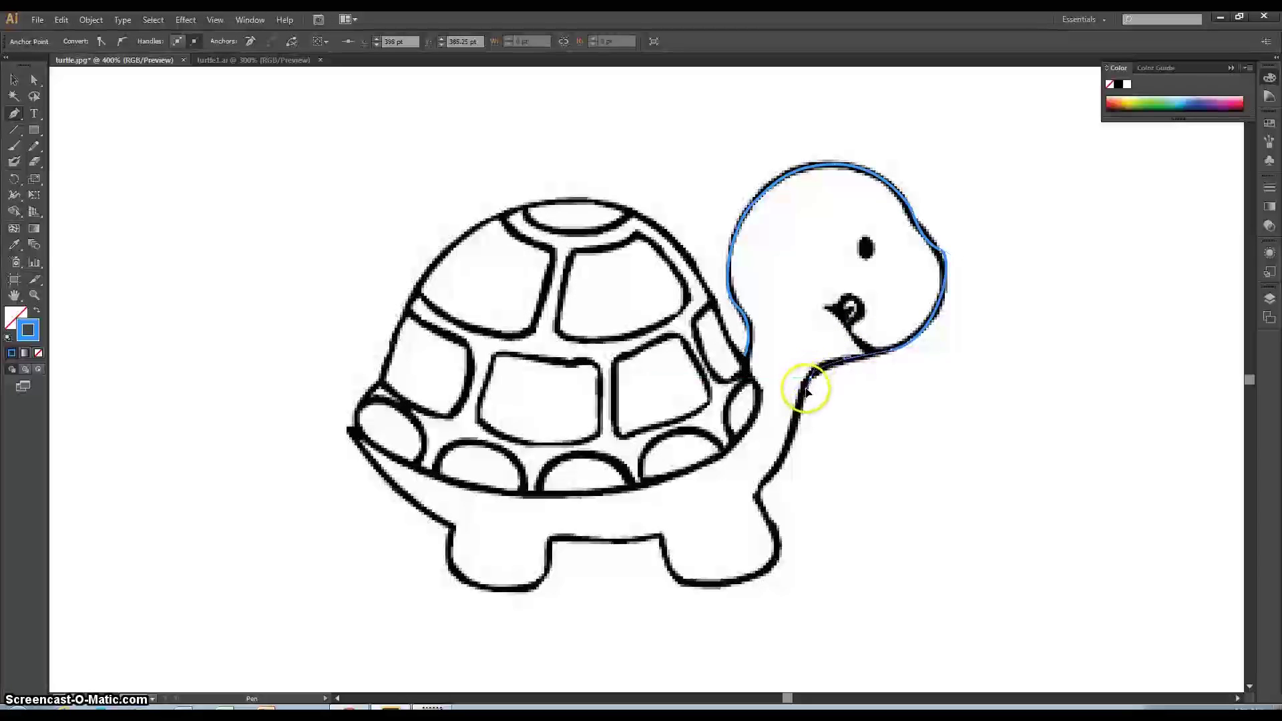
left_click_drag(807, 381, 730, 498)
left_click_drag(775, 565, 772, 568)
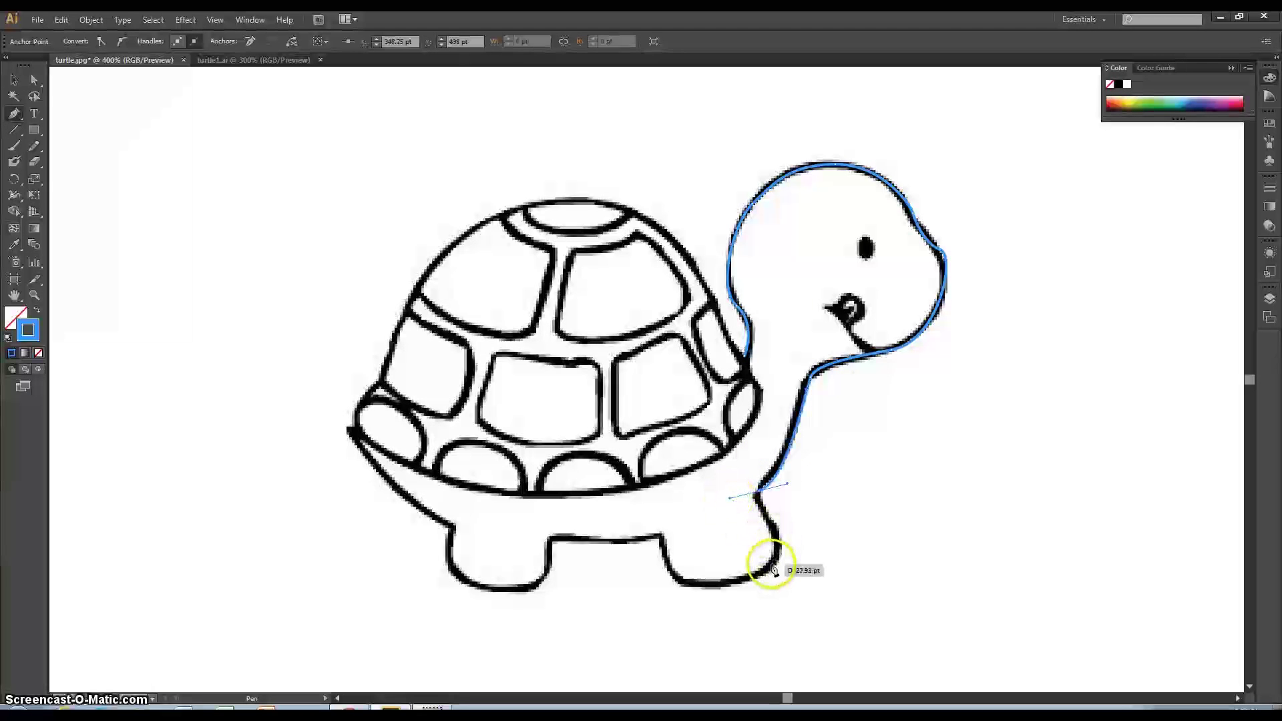
left_click(771, 565)
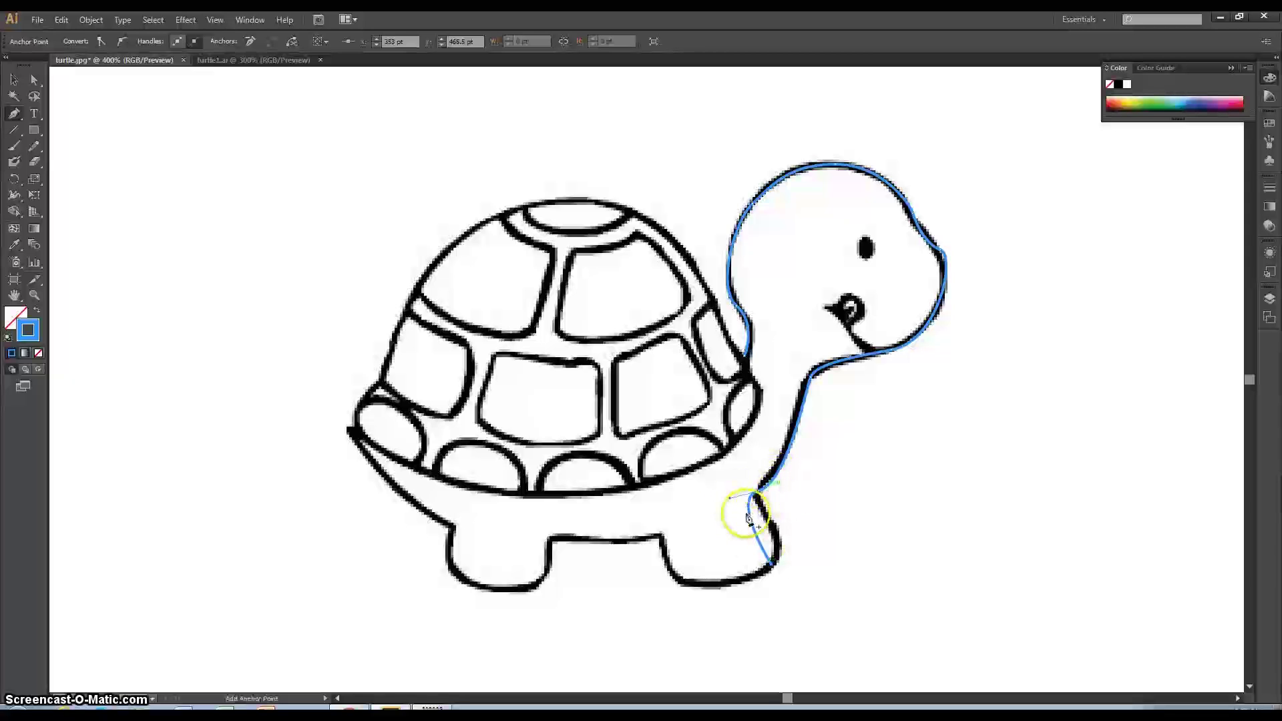
key("ctrl+z")
key("ctrl+z")
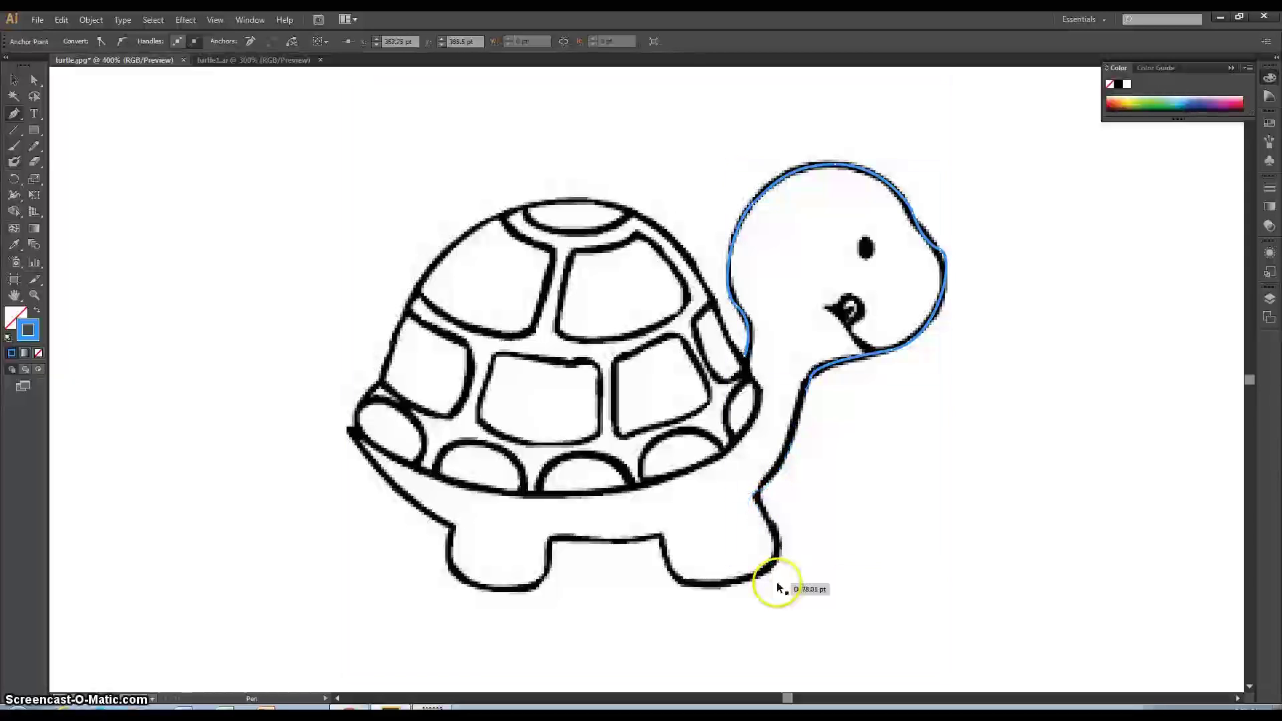
Trace the front of the lower neck and around the front leg to its inner corner at the belly.
left_click(780, 466)
left_click(758, 496)
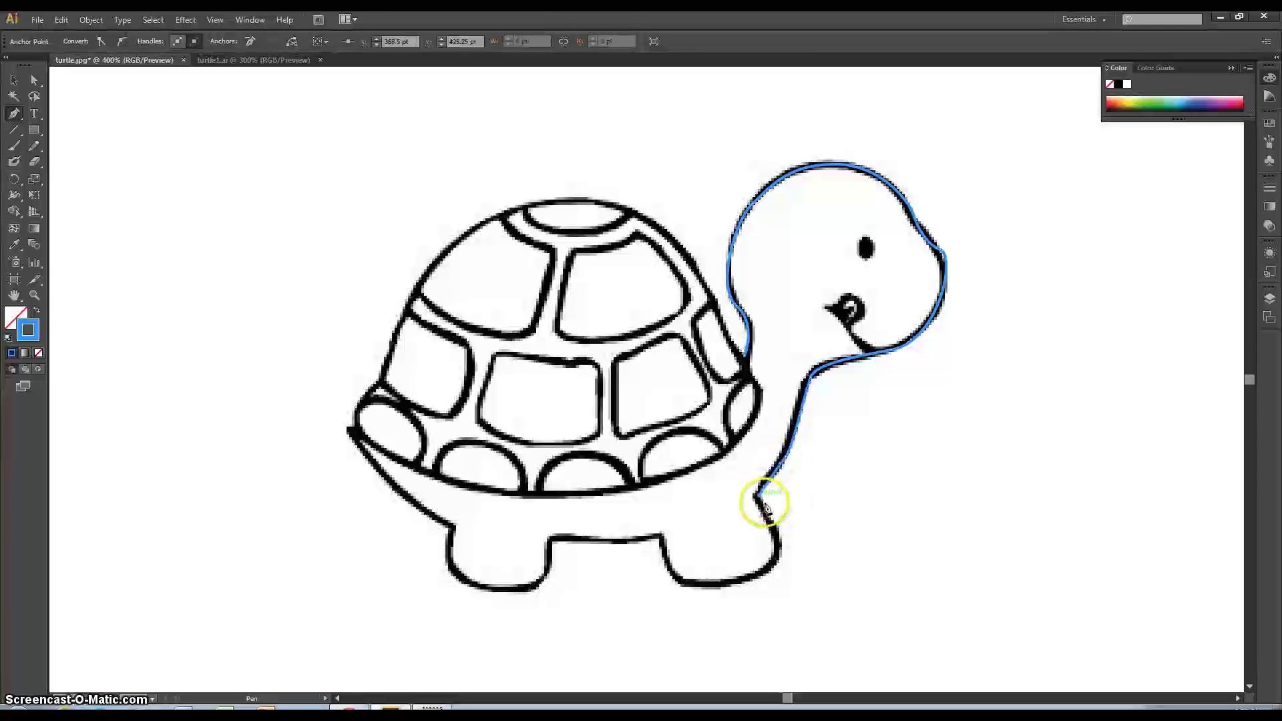
left_click_drag(752, 577, 698, 589)
left_click(661, 534)
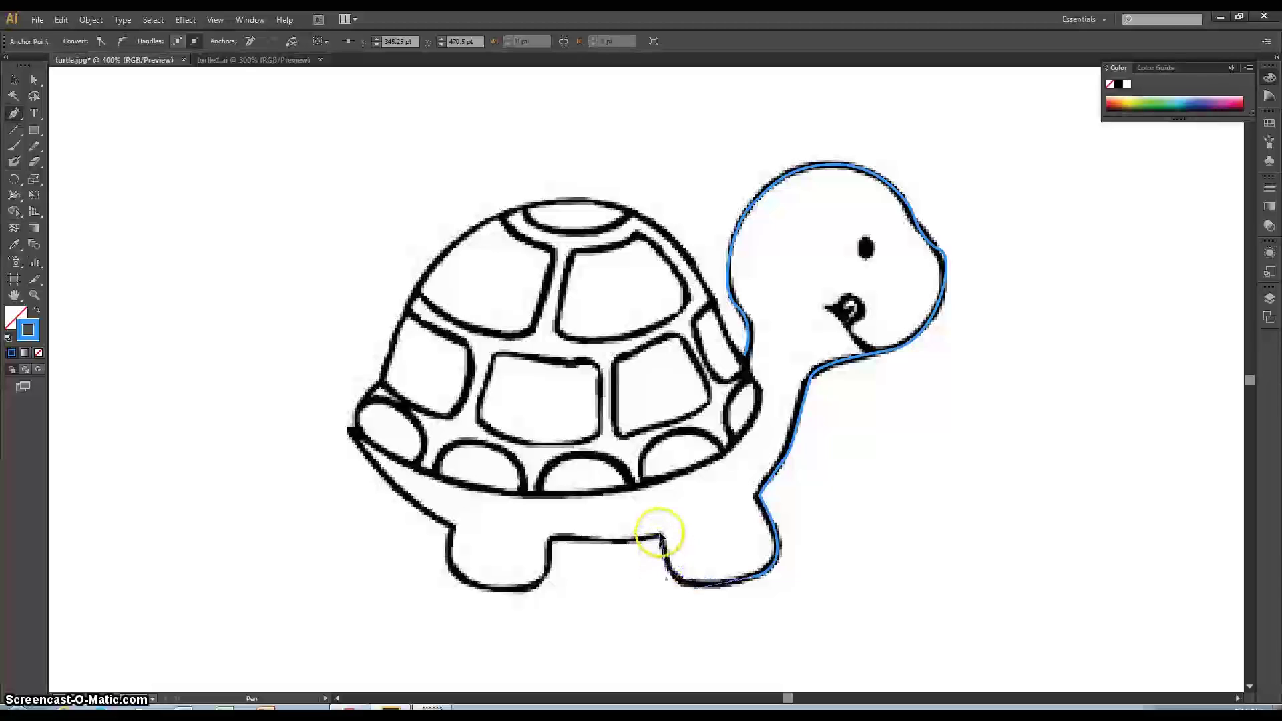
left_click_drag(655, 530, 659, 535)
Trace the belly line and the inner side and sole of the back leg.
left_click_drag(552, 538, 532, 528)
left_click_drag(495, 591, 410, 585)
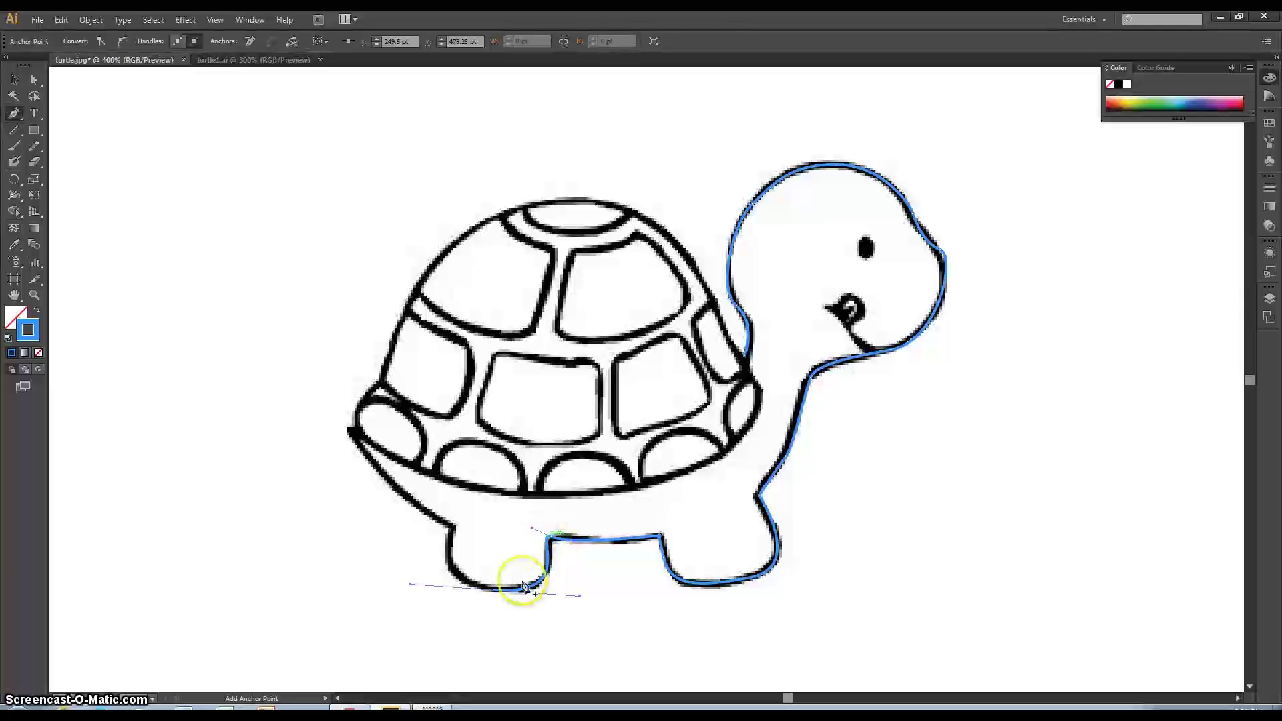
key("ctrl+z")
scroll(542, 454, "up", 1)
scroll(544, 495, "down", 3)
left_click_drag(515, 560, 461, 559)
left_click_drag(449, 498, 449, 448)
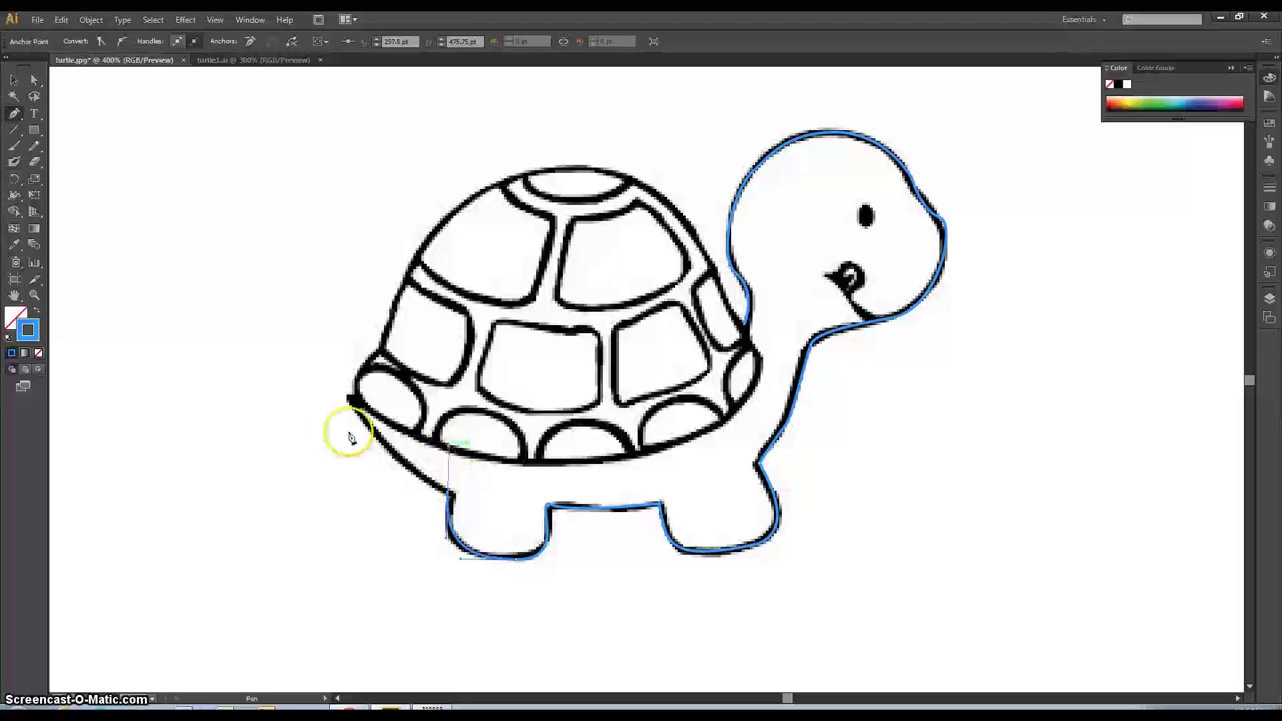
left_click(348, 399)
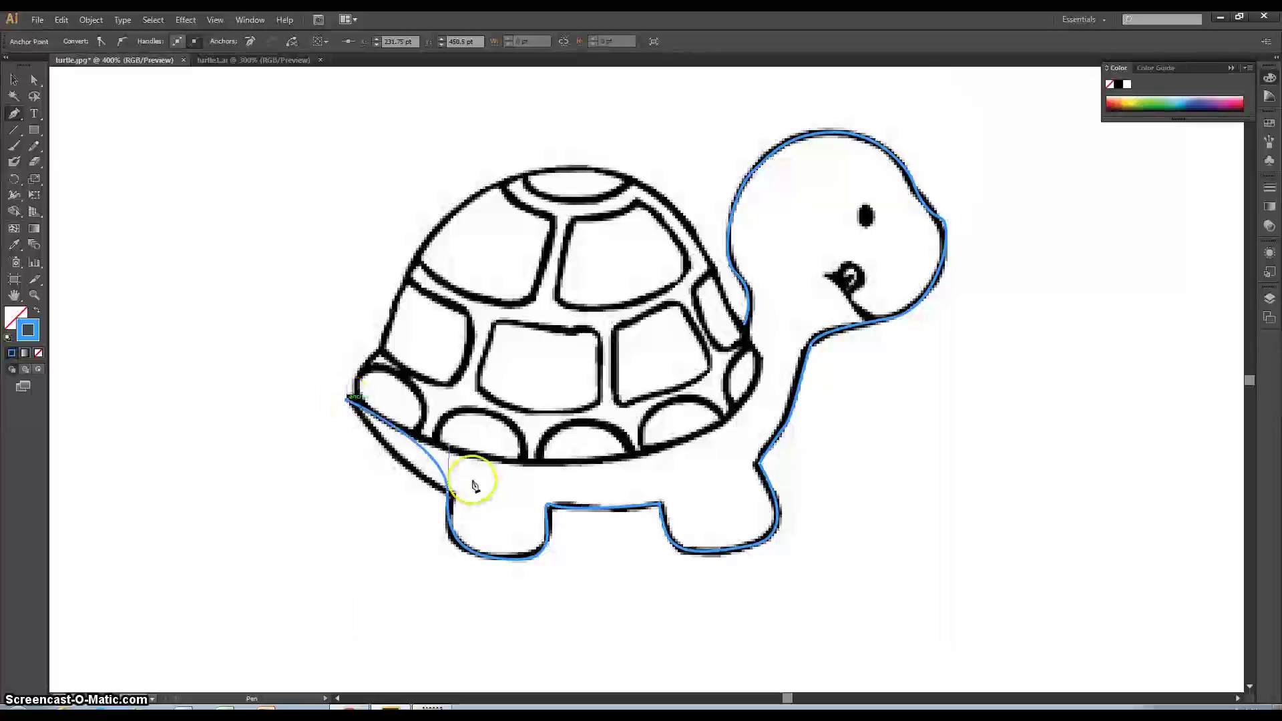
left_click_drag(275, 413, 275, 413)
key("ctrl+z")
key("ctrl+z")
Trace the outer side of the back leg and the underside of the tail up to its tip.
left_click(451, 539)
left_click(451, 495)
left_click_drag(349, 401, 342, 365)
left_click(357, 398)
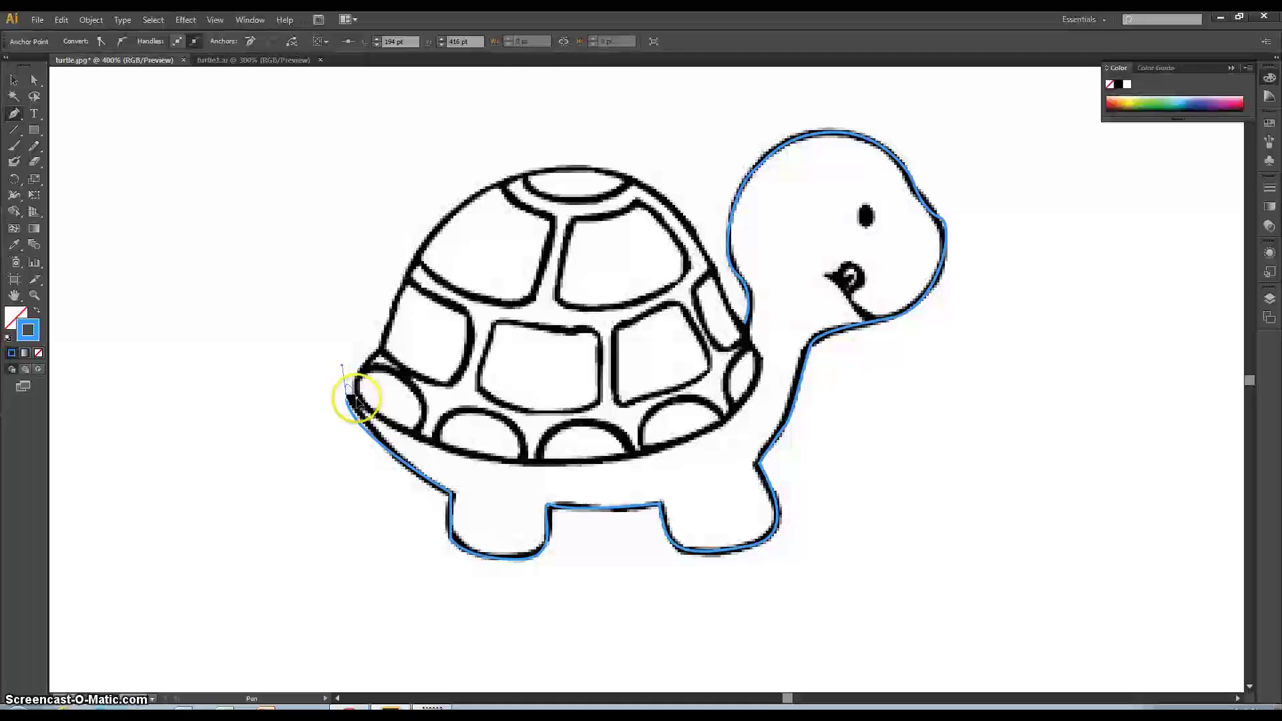
Undo the last tail segment and retrace the tail's underside from the back leg up to its tip.
key("ctrl+z")
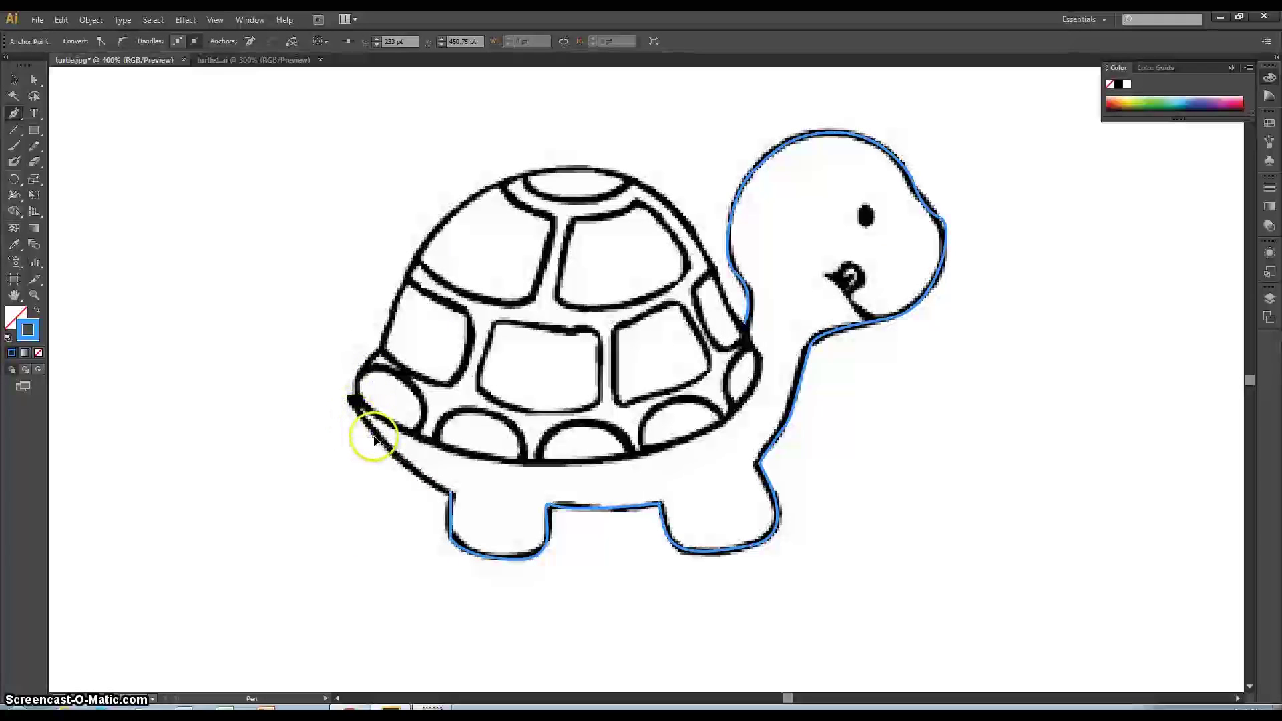
left_click_drag(364, 427, 344, 400)
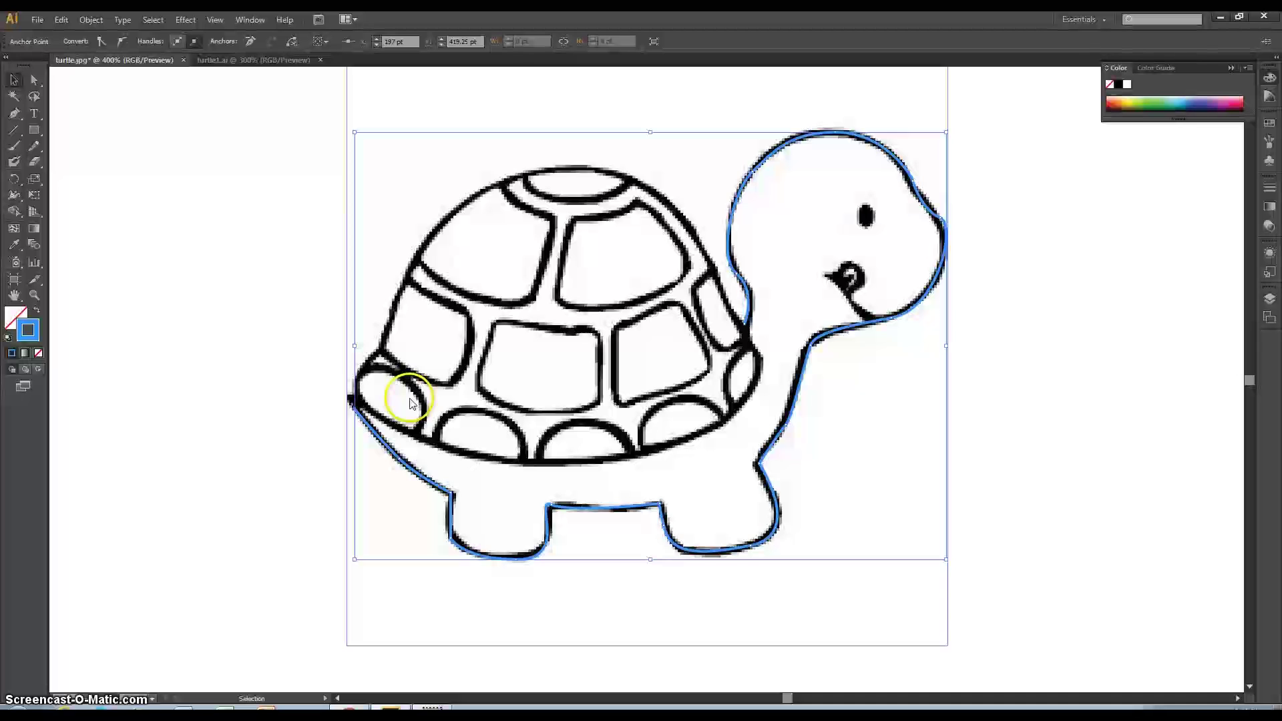
key("v")
left_click(14, 113)
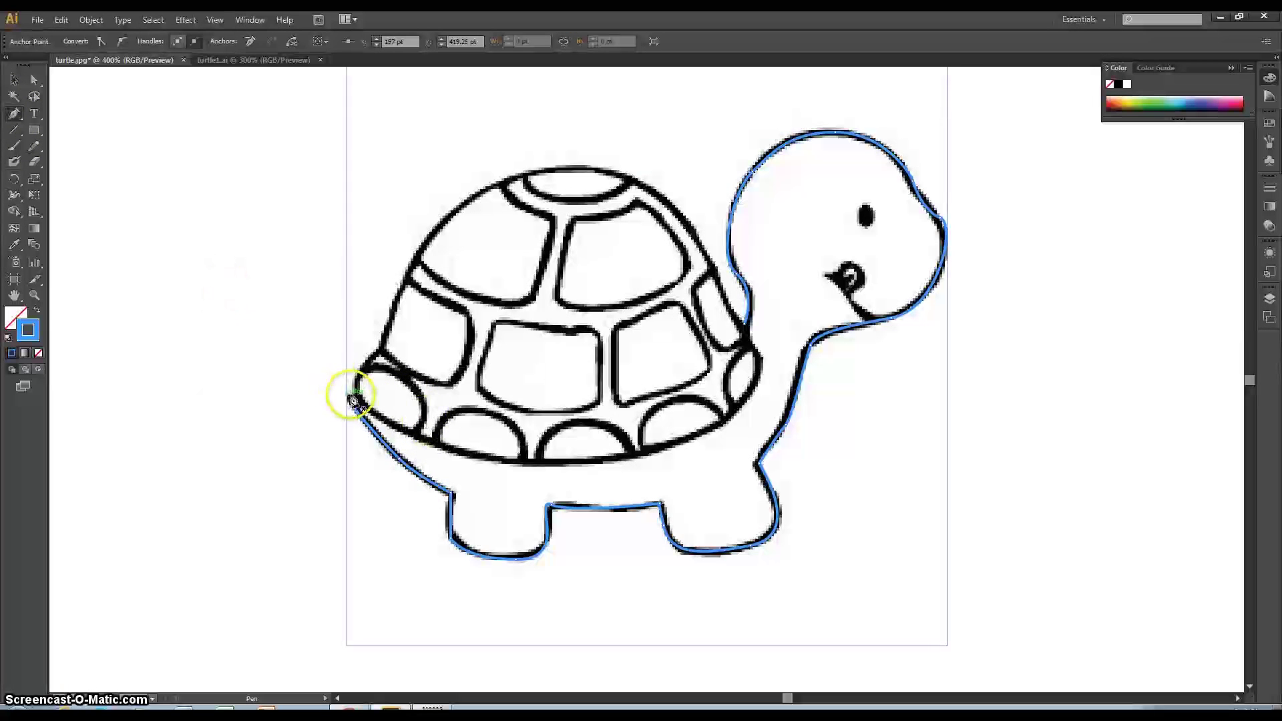
left_click_drag(355, 399, 355, 398)
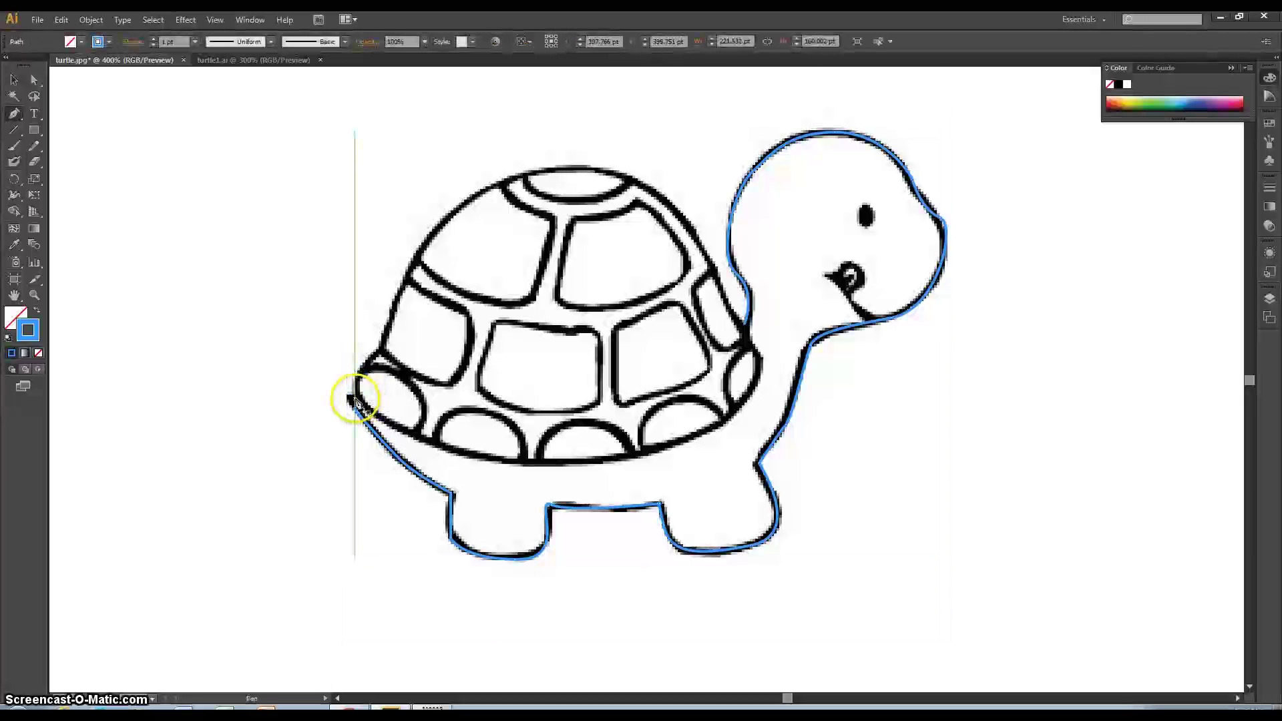
left_click_drag(345, 399, 371, 394)
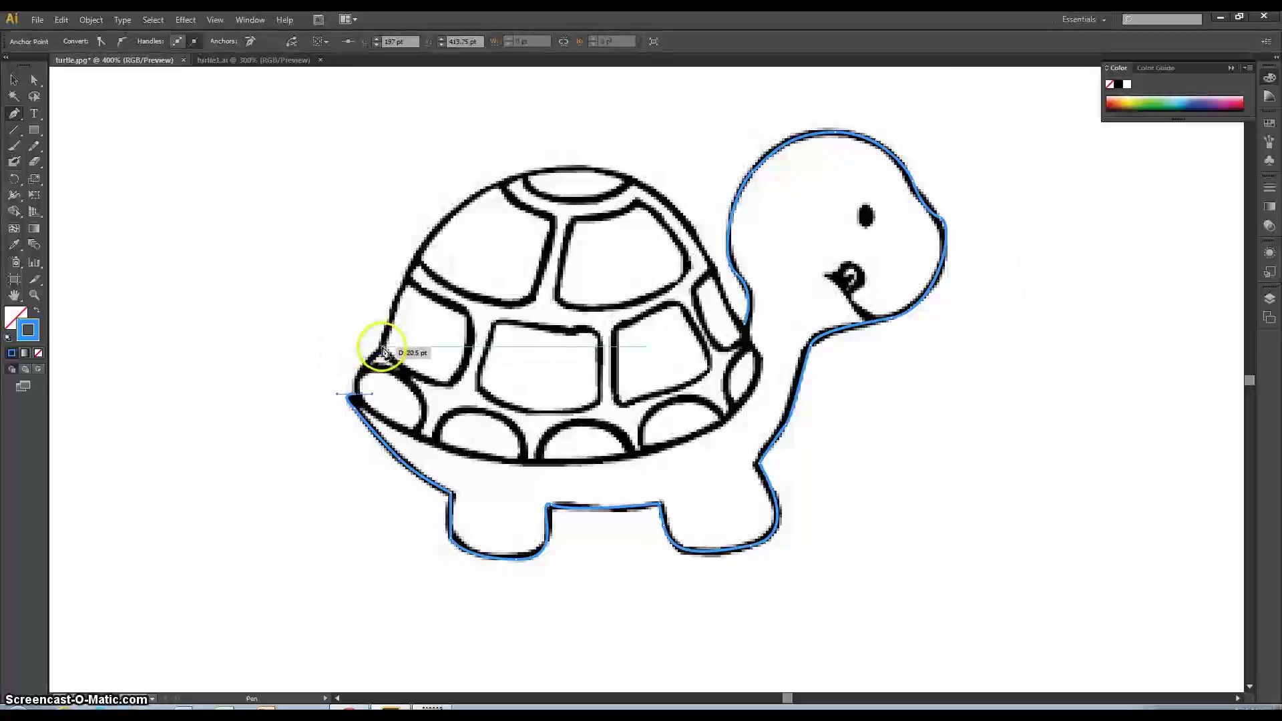
left_click_drag(387, 344, 433, 299)
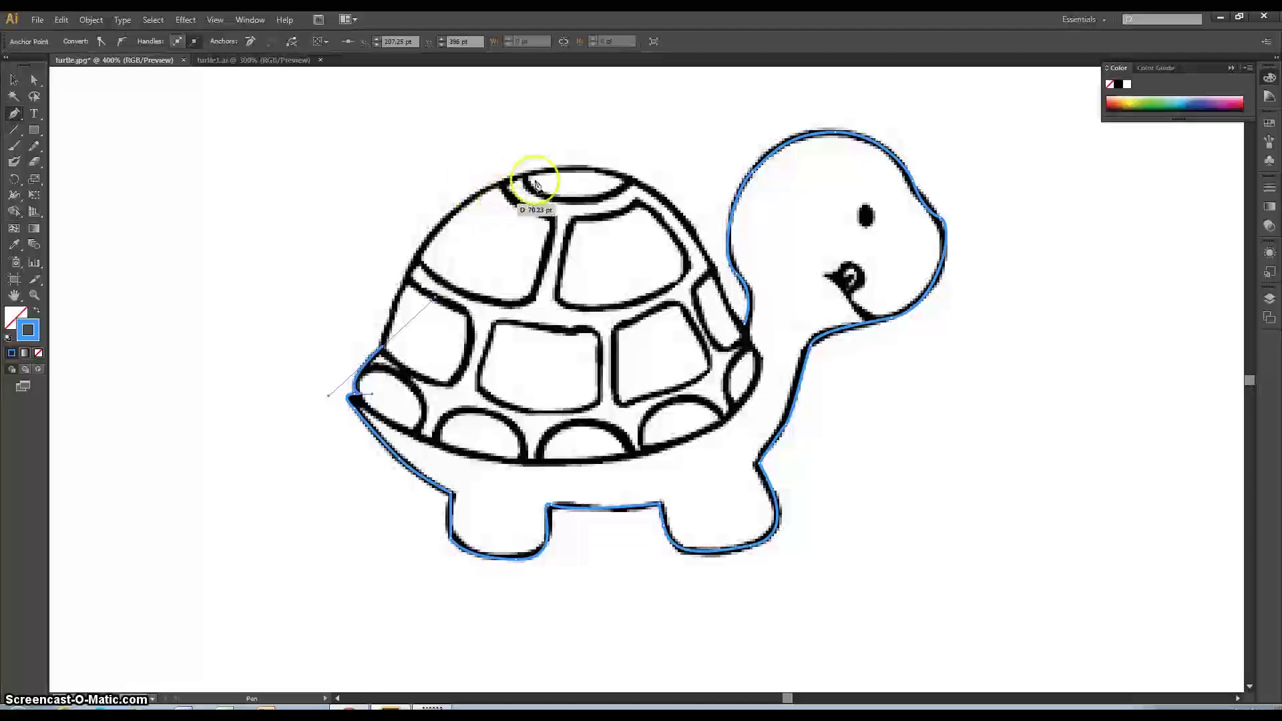
left_click_drag(534, 175, 716, 92)
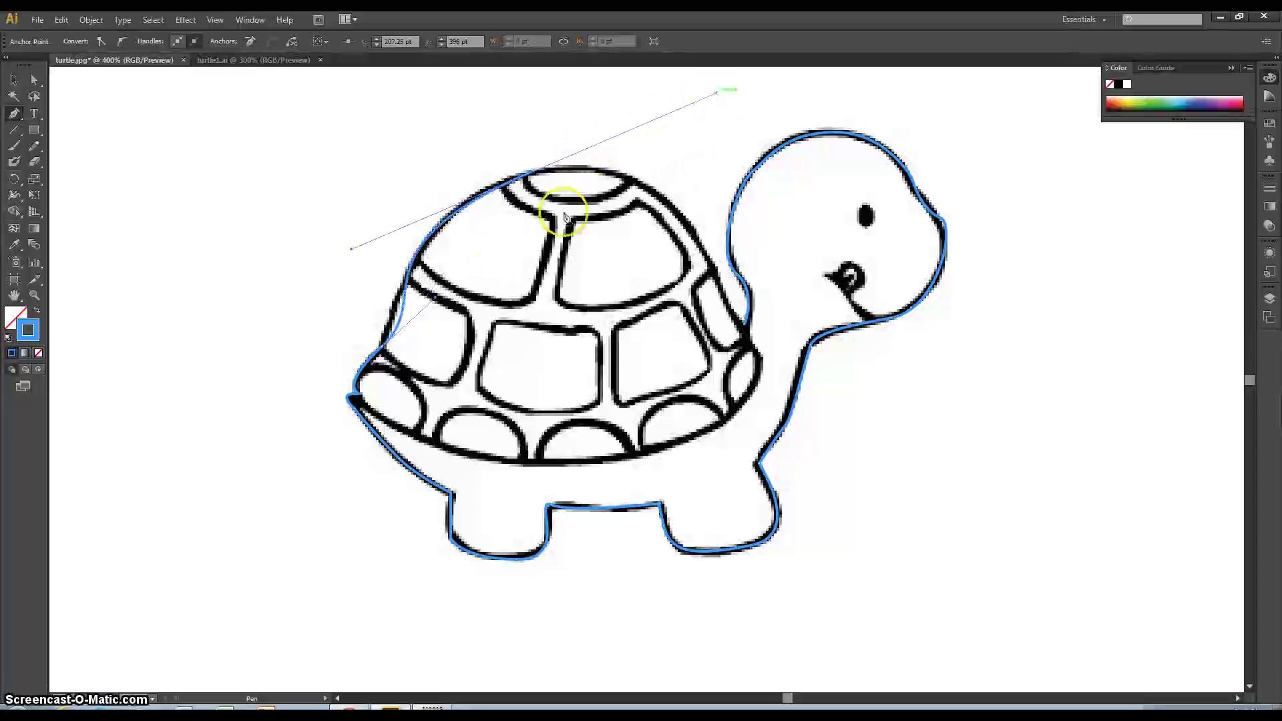
key("ctrl+z")
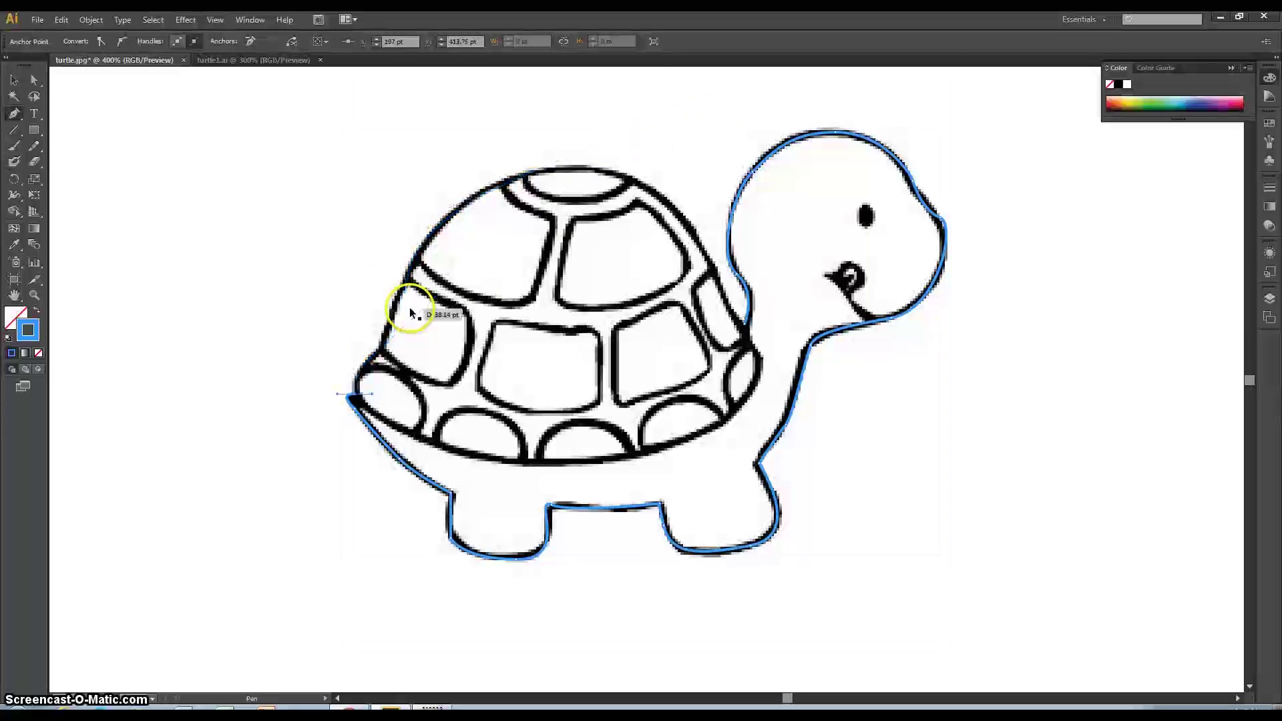
Trace the shell's outer edge from the tail over the dome down to the neck, closing the outline, and deselect it.
left_click_drag(378, 353, 374, 354)
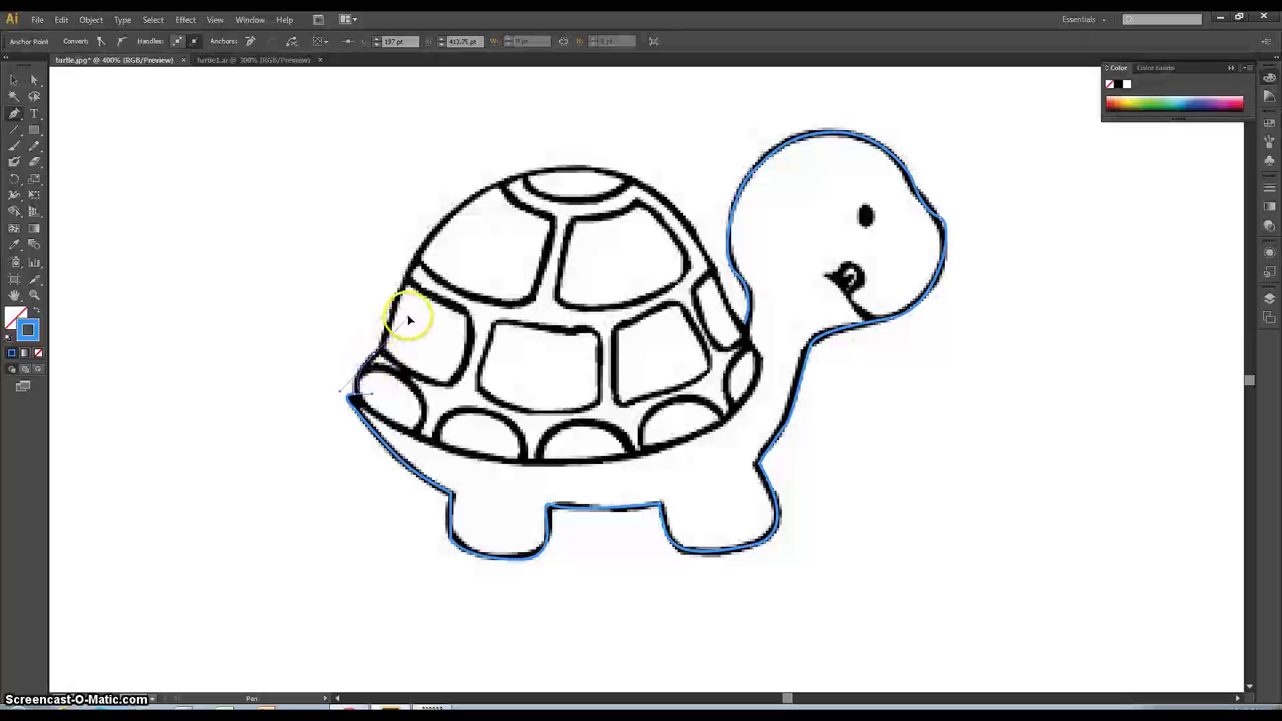
left_click_drag(410, 320, 409, 319)
left_click(451, 215)
left_click_drag(450, 216, 513, 185)
left_click_drag(643, 184, 708, 224)
left_click_drag(710, 309, 747, 330)
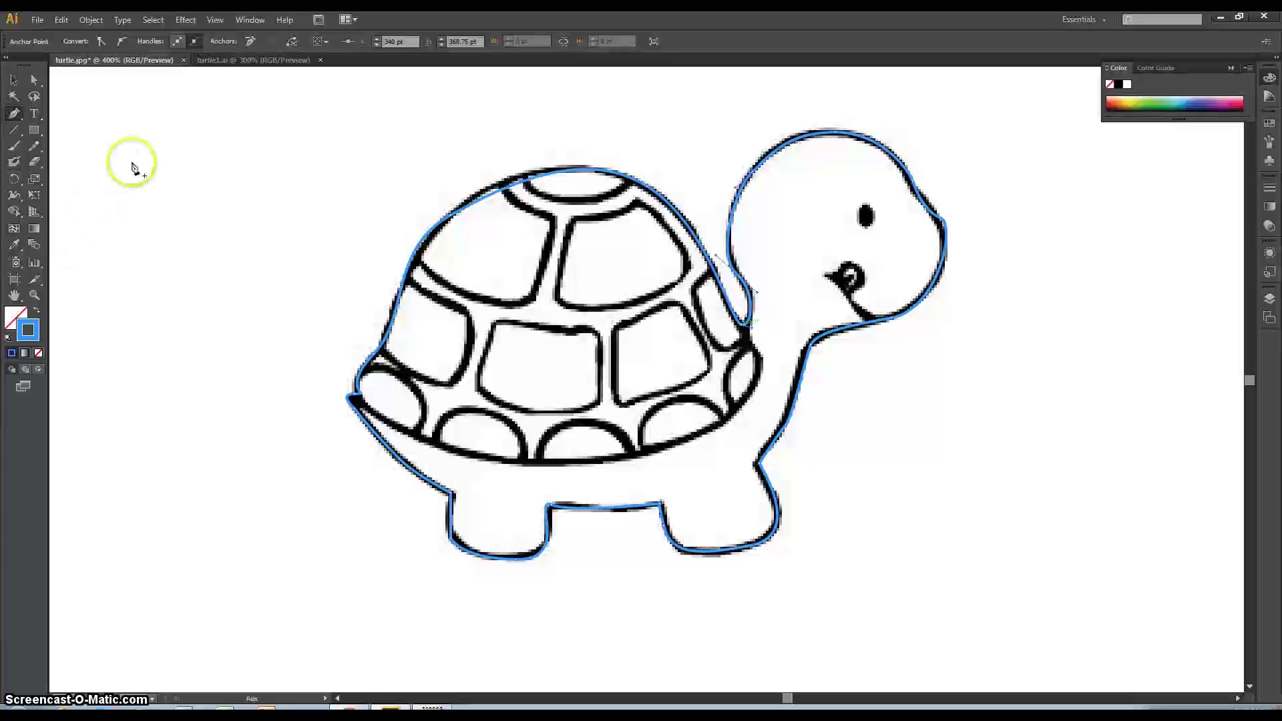
left_click(16, 80)
left_click(174, 202)
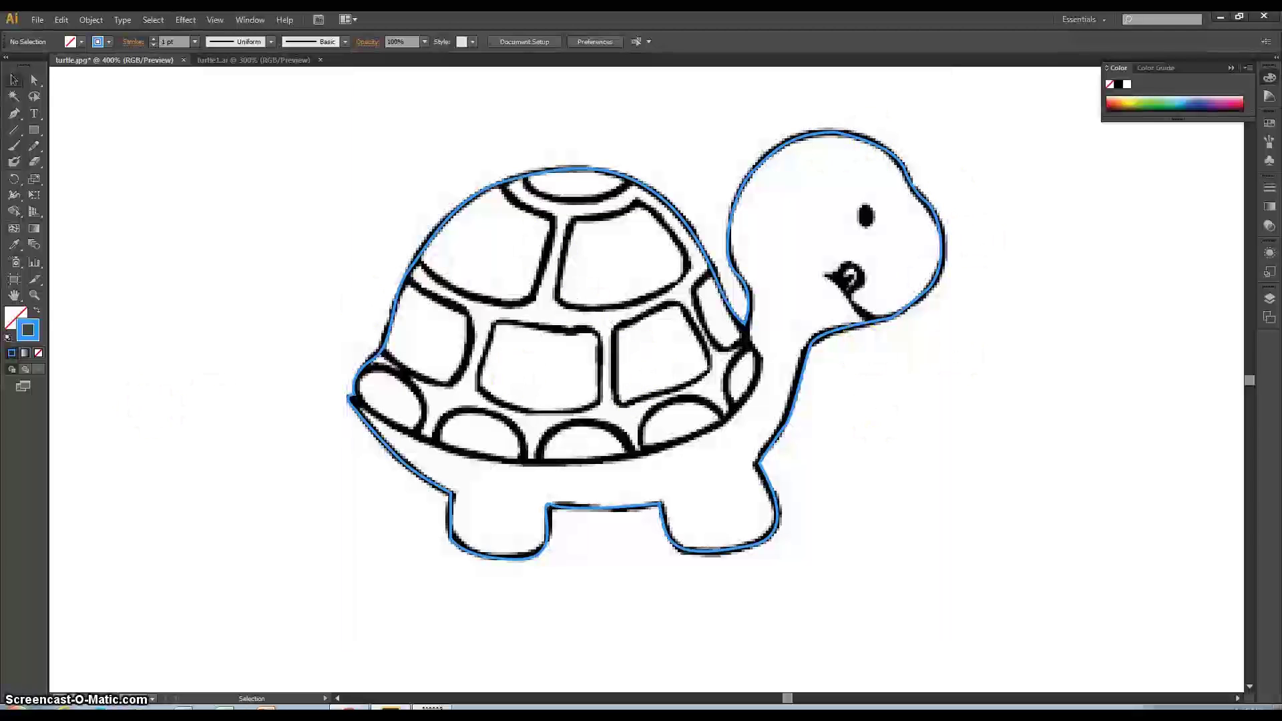
left_click(15, 115)
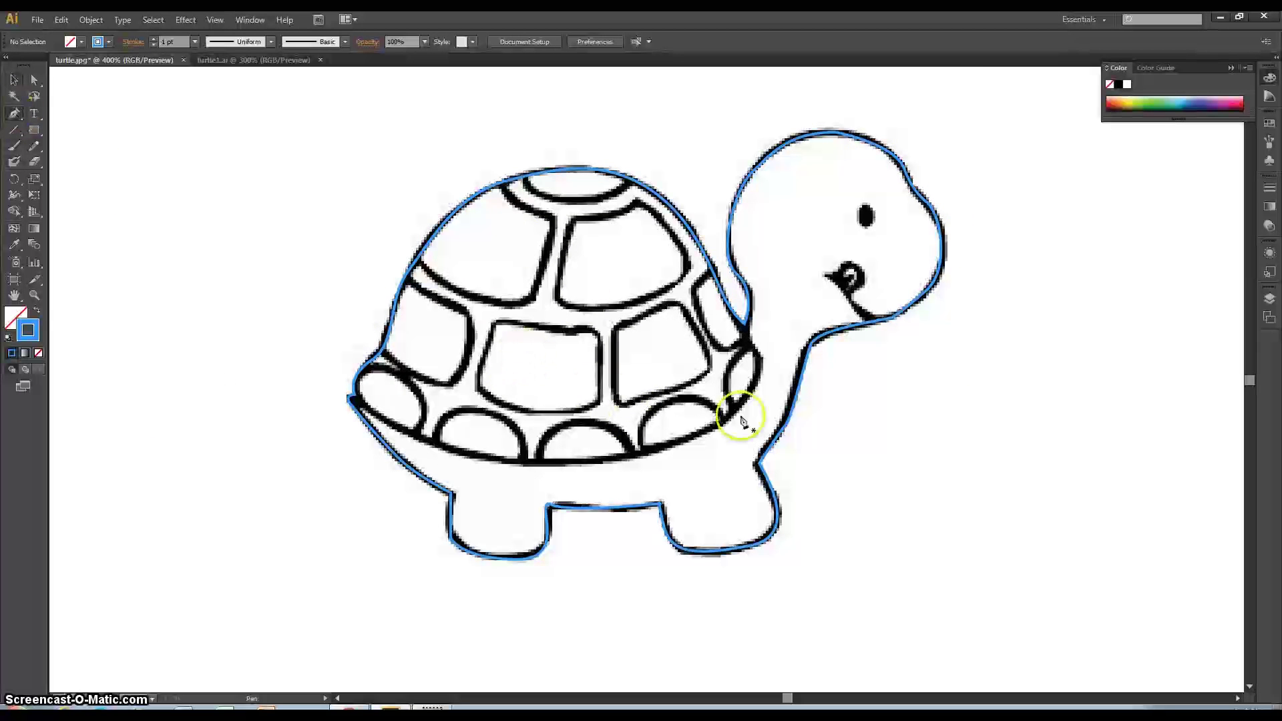
mouse_move(732, 312)
left_mouse_down()
mouse_move(746, 338)
mouse_move(744, 325)
left_mouse_up()
left_click(743, 325)
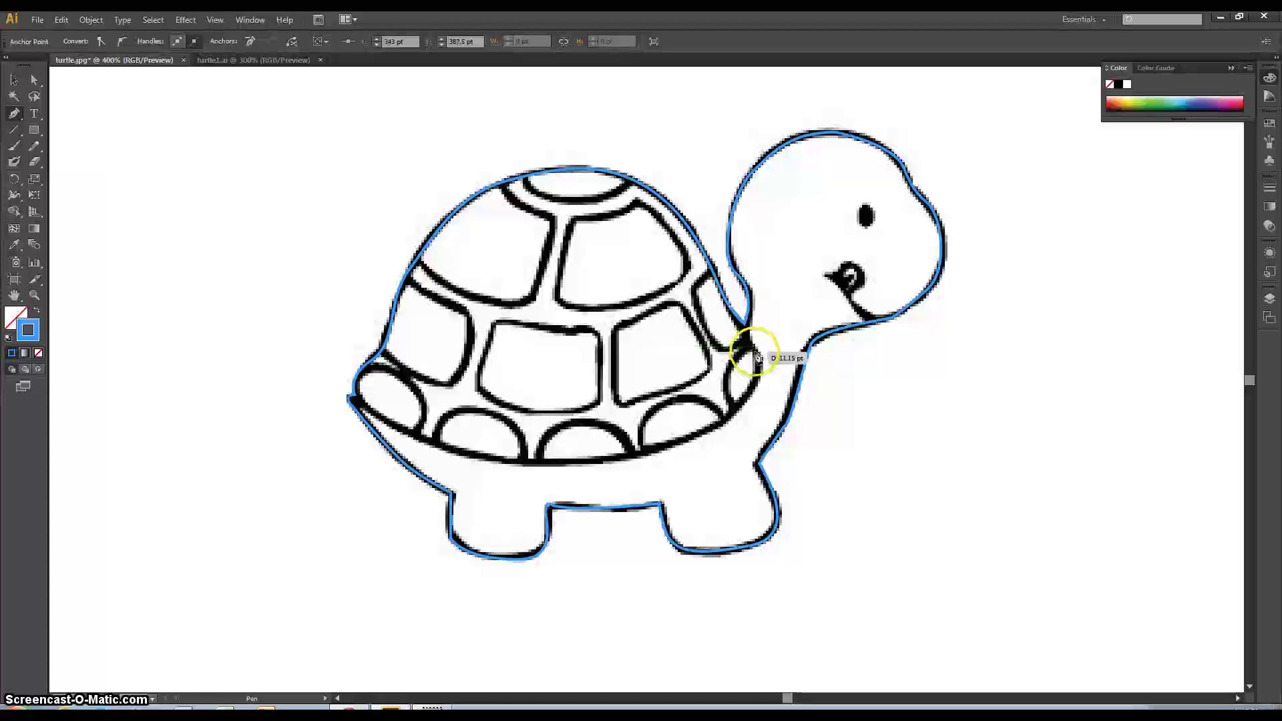
left_click(752, 347)
key("ctrl+z")
key("ctrl+z")
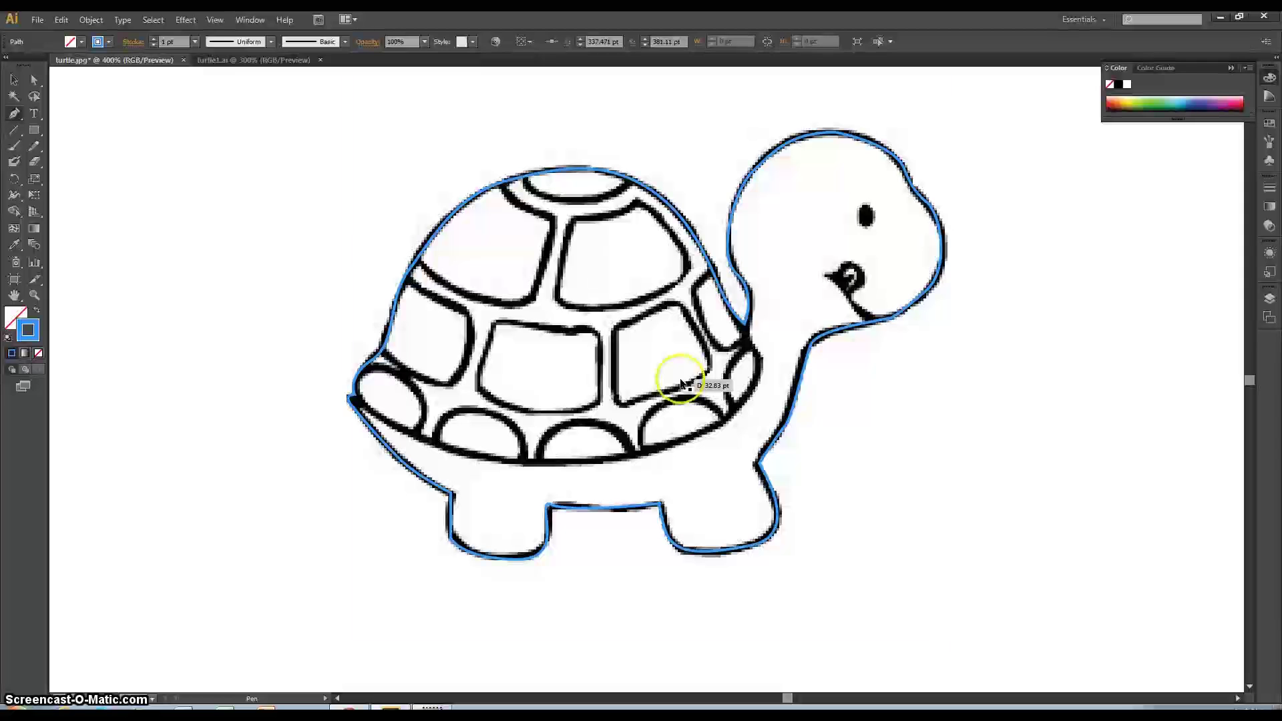
left_click(677, 377, "ctrl")
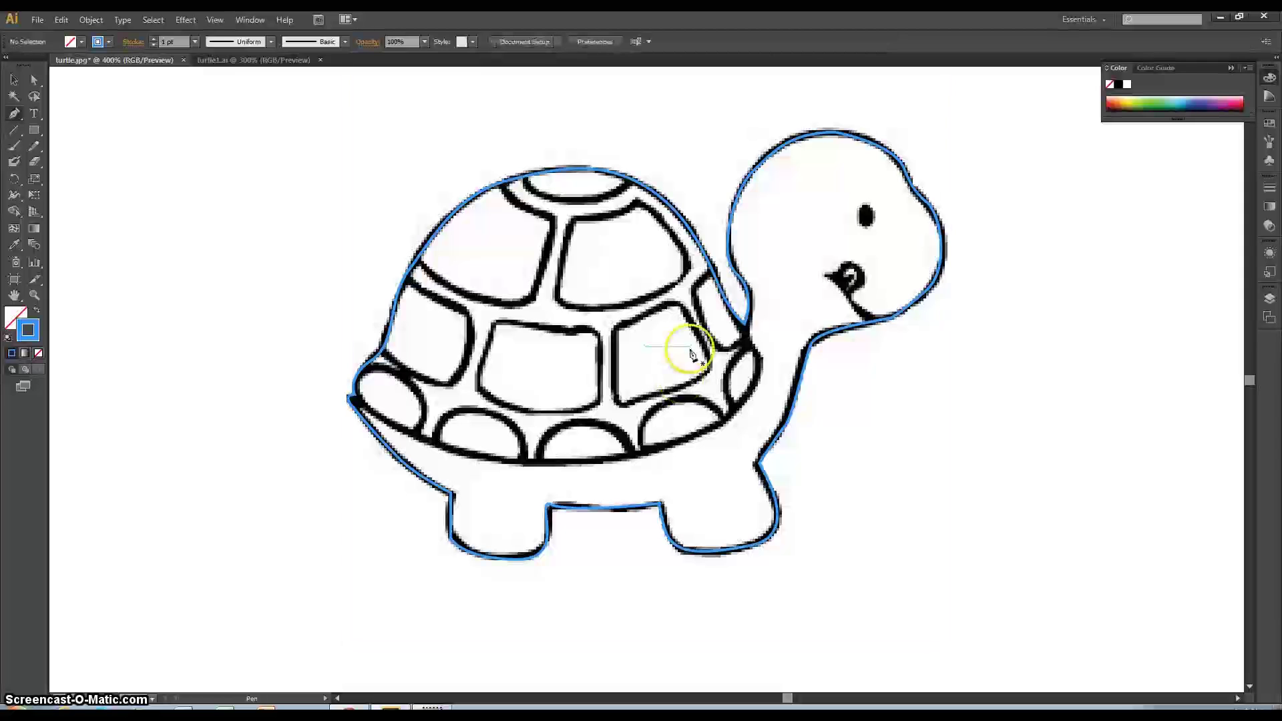
Trace the shell's lower rim as a separate path from the neck along the belly to the tail, and deselect it.
left_click(750, 326)
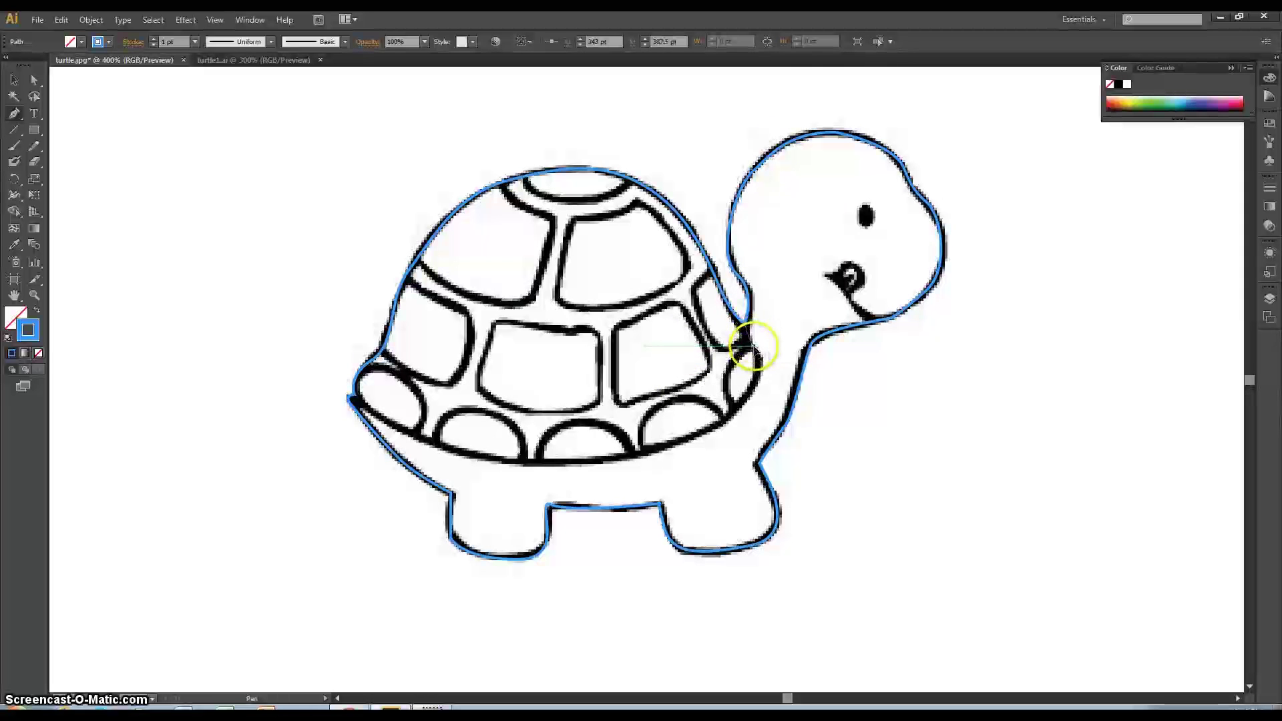
left_click(753, 348)
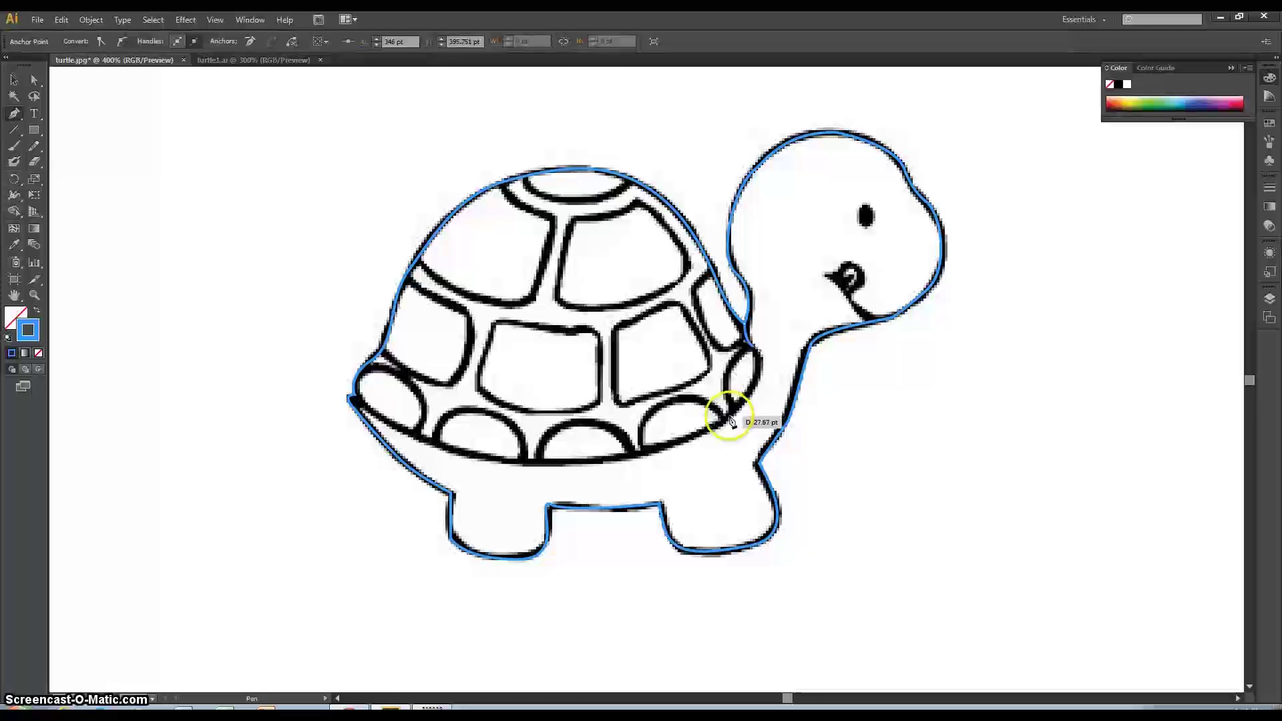
left_click_drag(714, 427, 650, 452)
left_click_drag(505, 461, 421, 450)
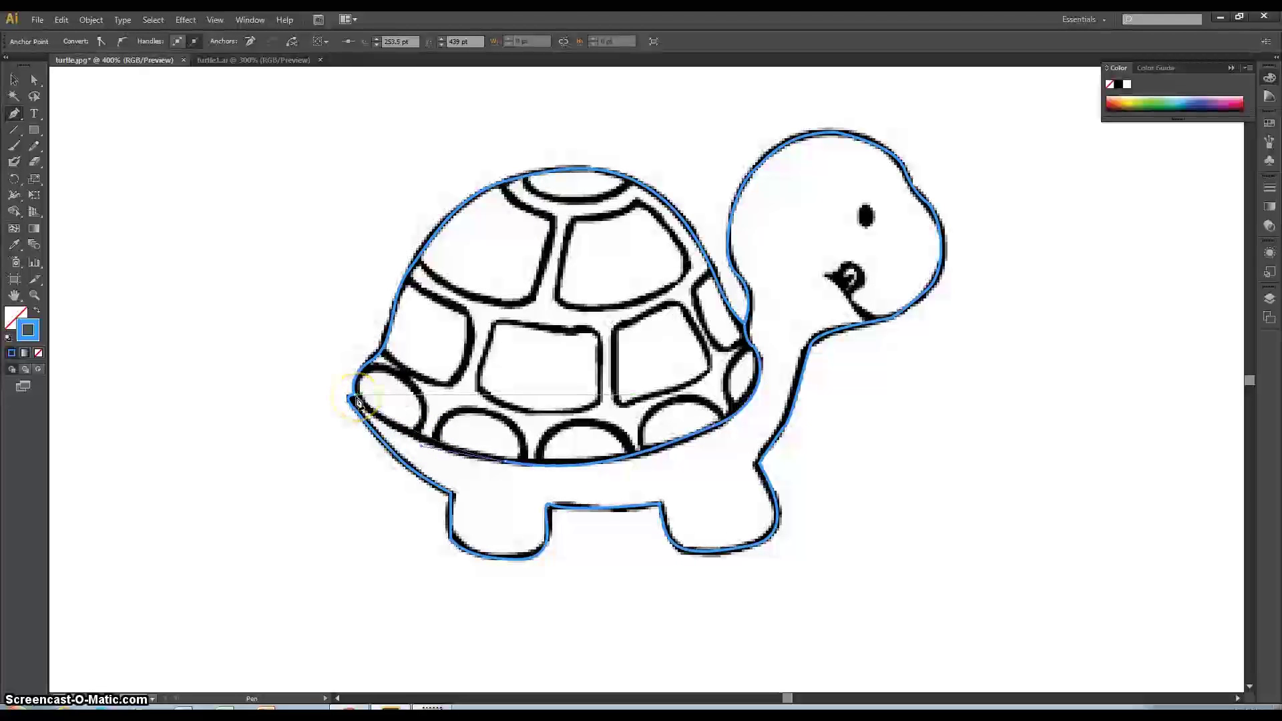
left_click(353, 392)
left_click_drag(353, 390, 359, 384)
left_click(14, 80)
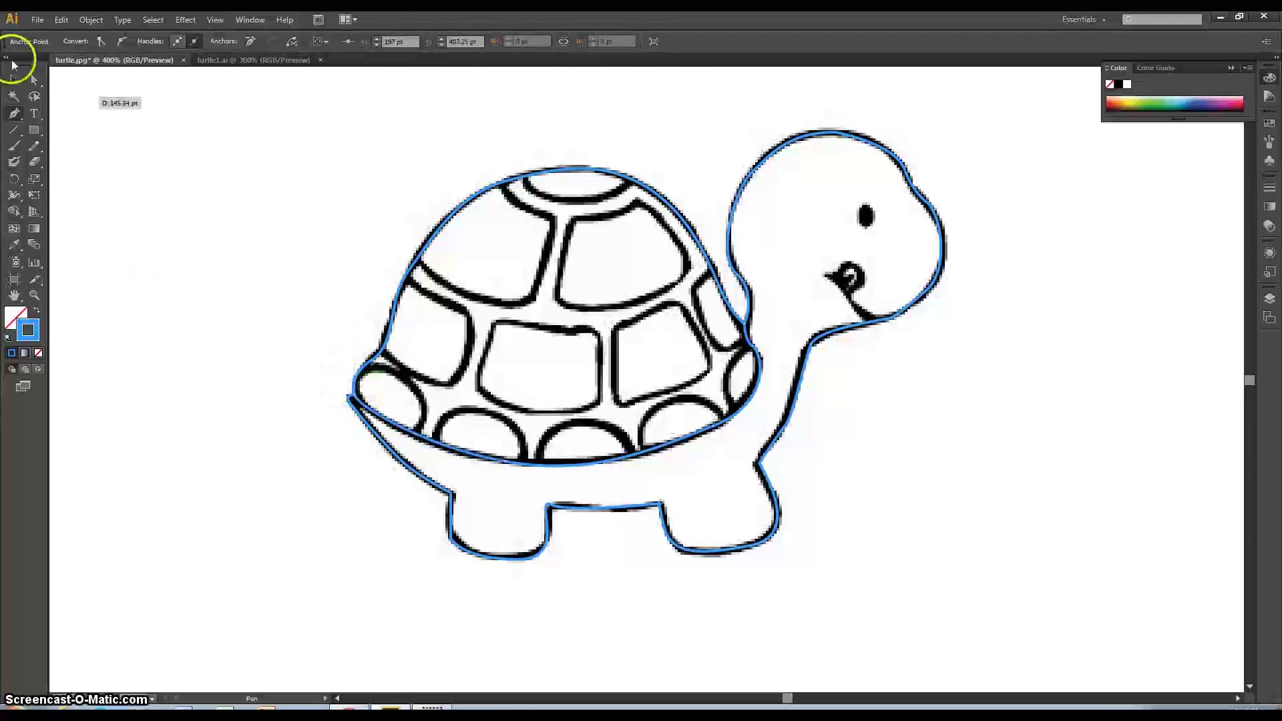
left_click(187, 165)
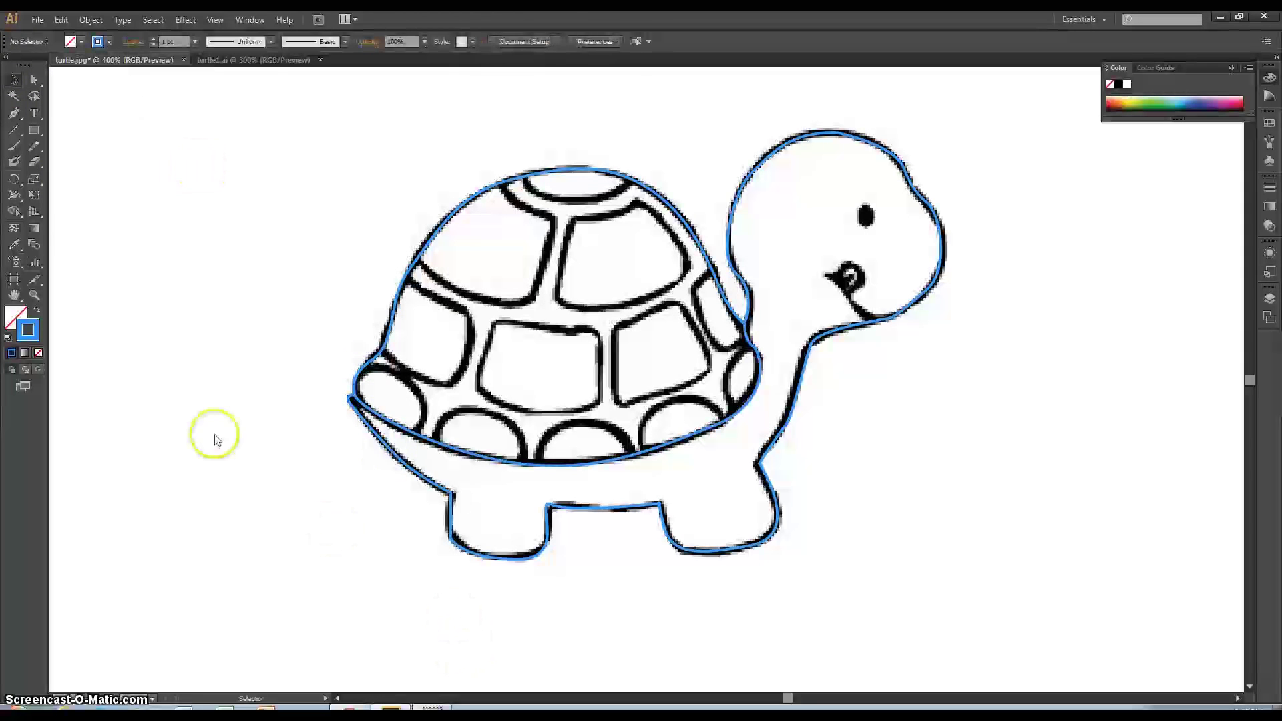
Start a new Pen path at the upper back shell plate's lower outer corner and glance at the other turtle document.
left_click(16, 114)
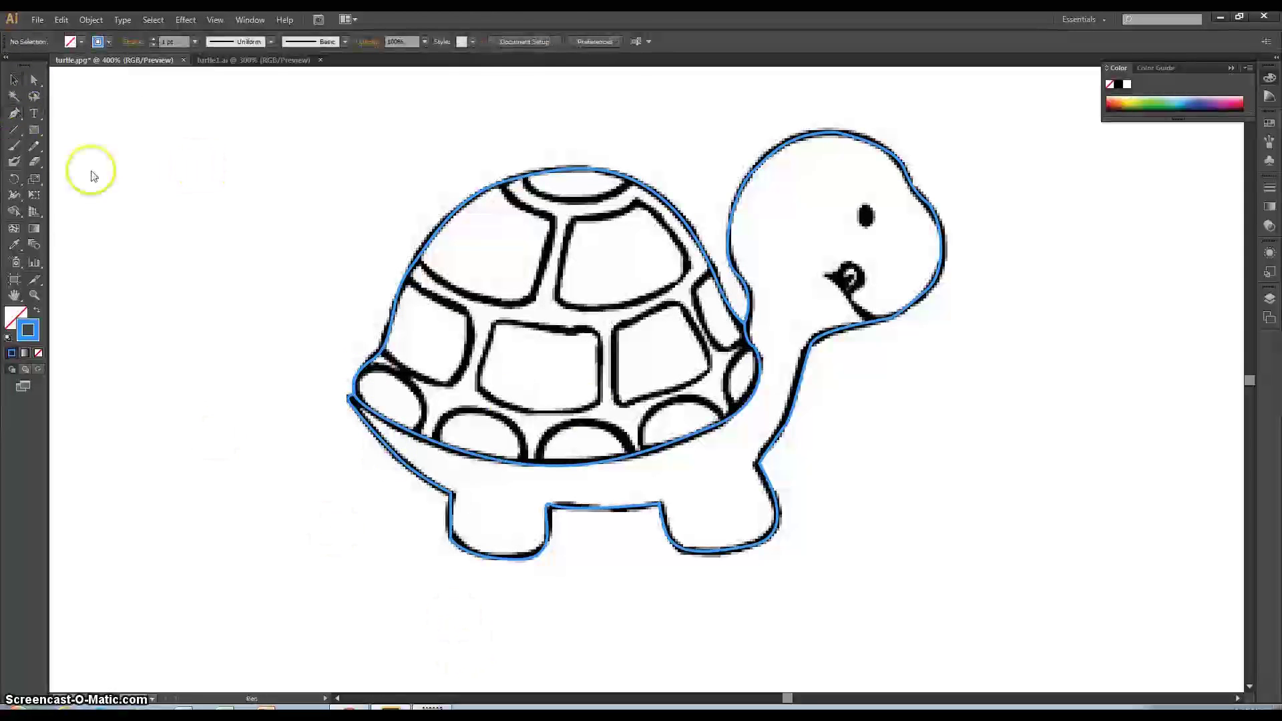
left_click(420, 263)
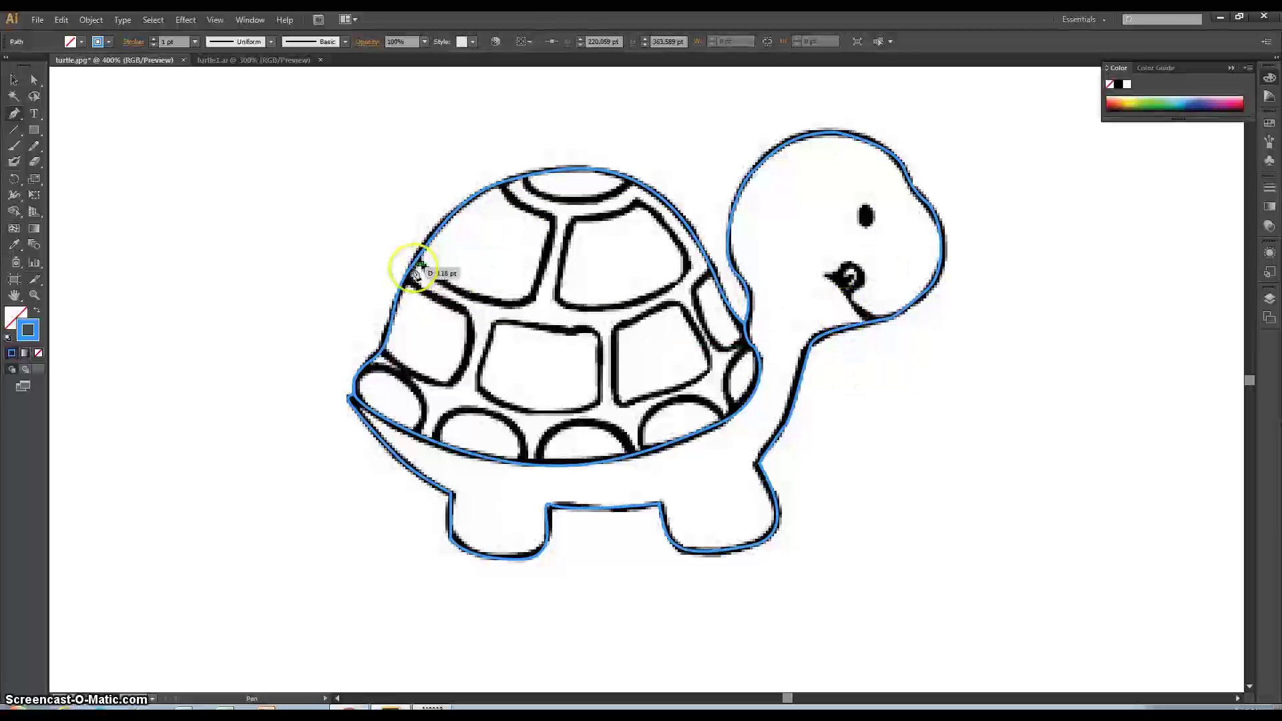
left_click(240, 61)
left_click(97, 61)
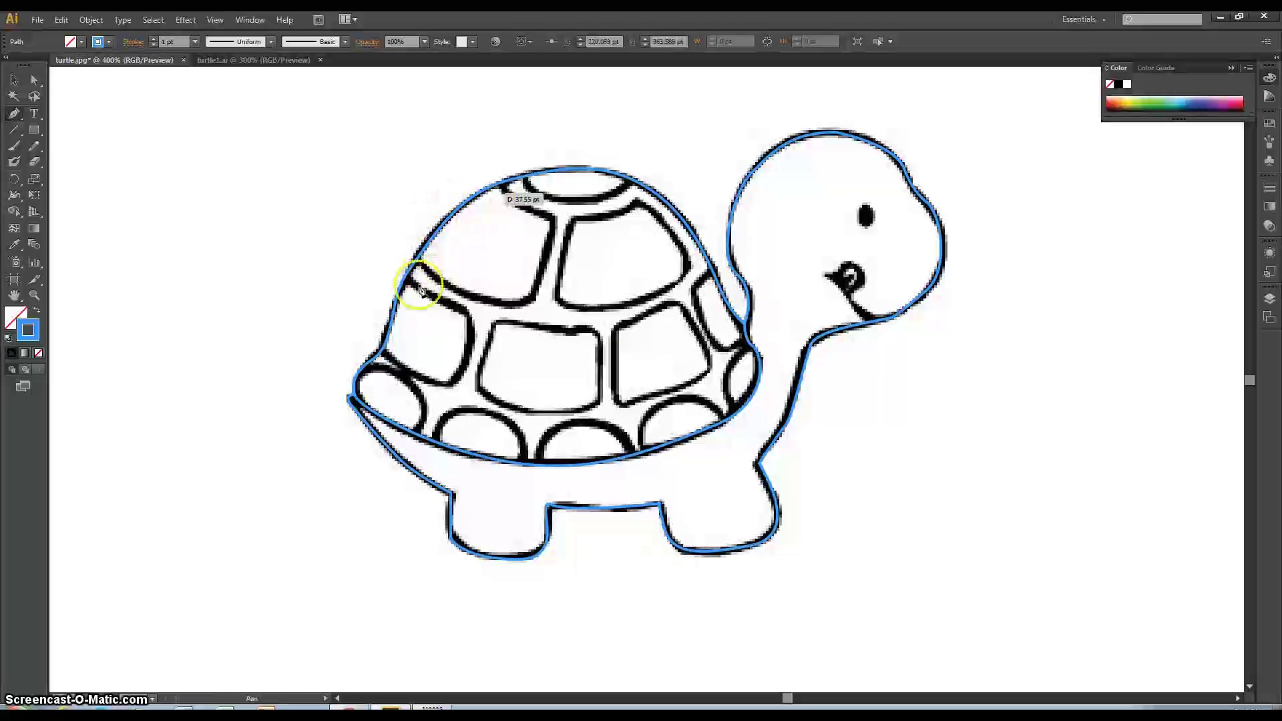
left_click_drag(519, 305, 563, 290)
left_click_drag(518, 214, 466, 217)
key("ctrl+z")
key("ctrl+z")
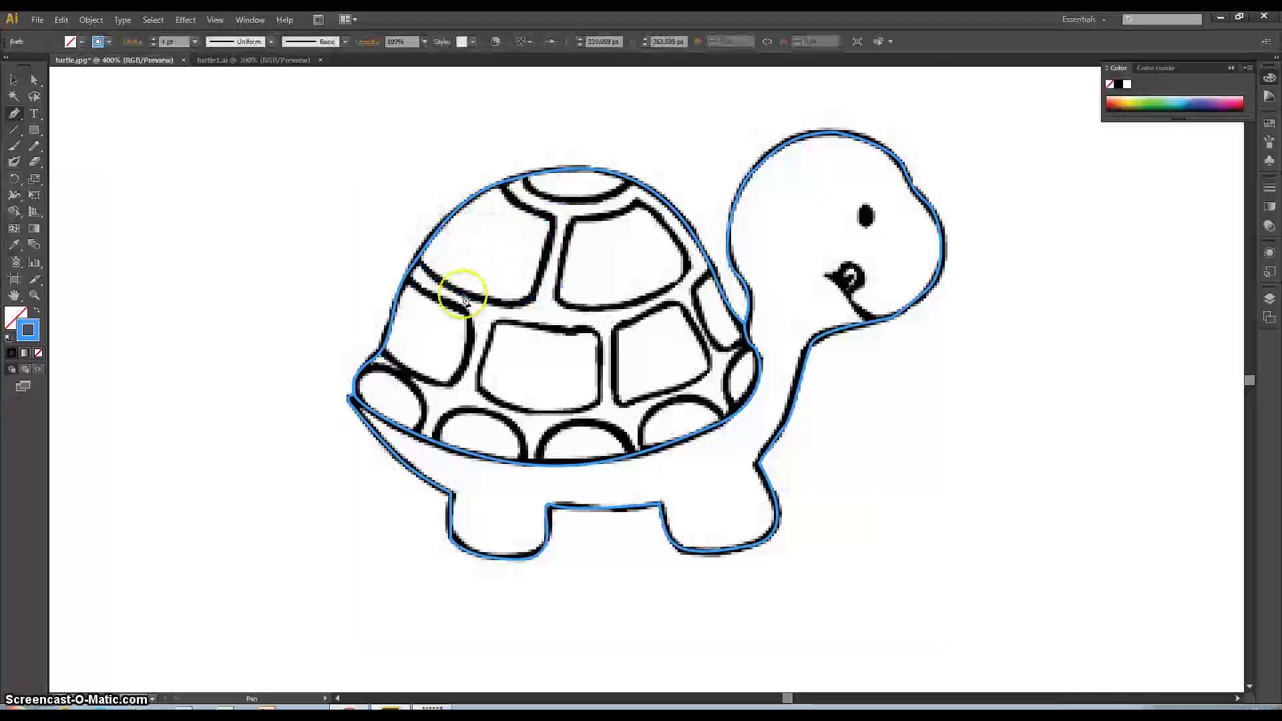
Trace the upper back shell plate along its bottom, inner side and top edge to the shell outline, and deselect it.
left_click_drag(480, 298, 504, 189)
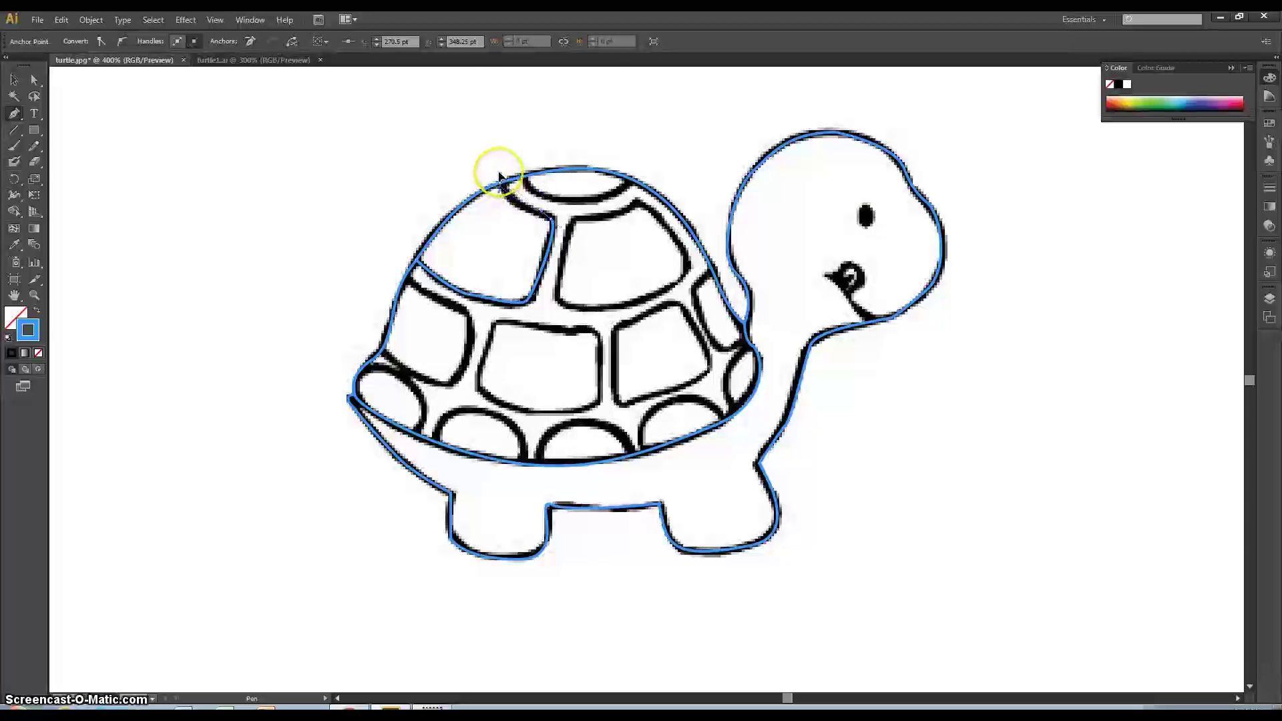
left_click(14, 79)
left_click(243, 222)
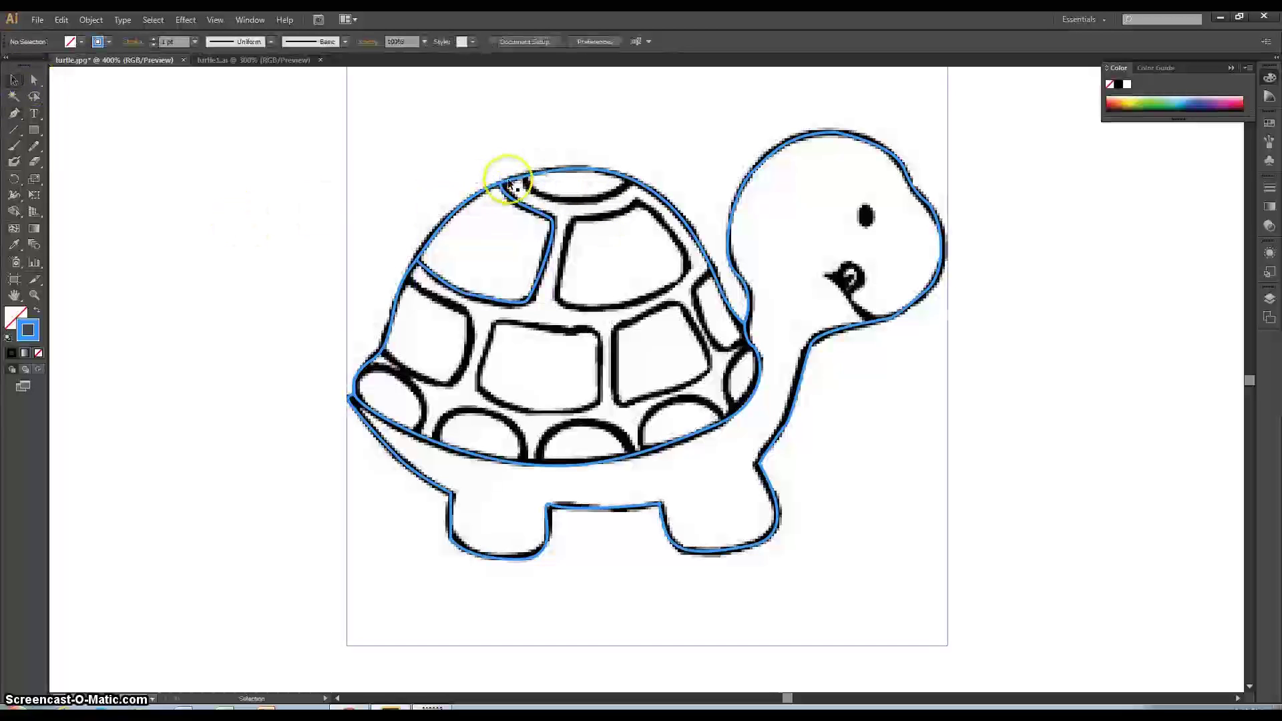
Trace the curved lower edge of the small plate at the shell's top between both ends on the outline.
left_click(15, 114)
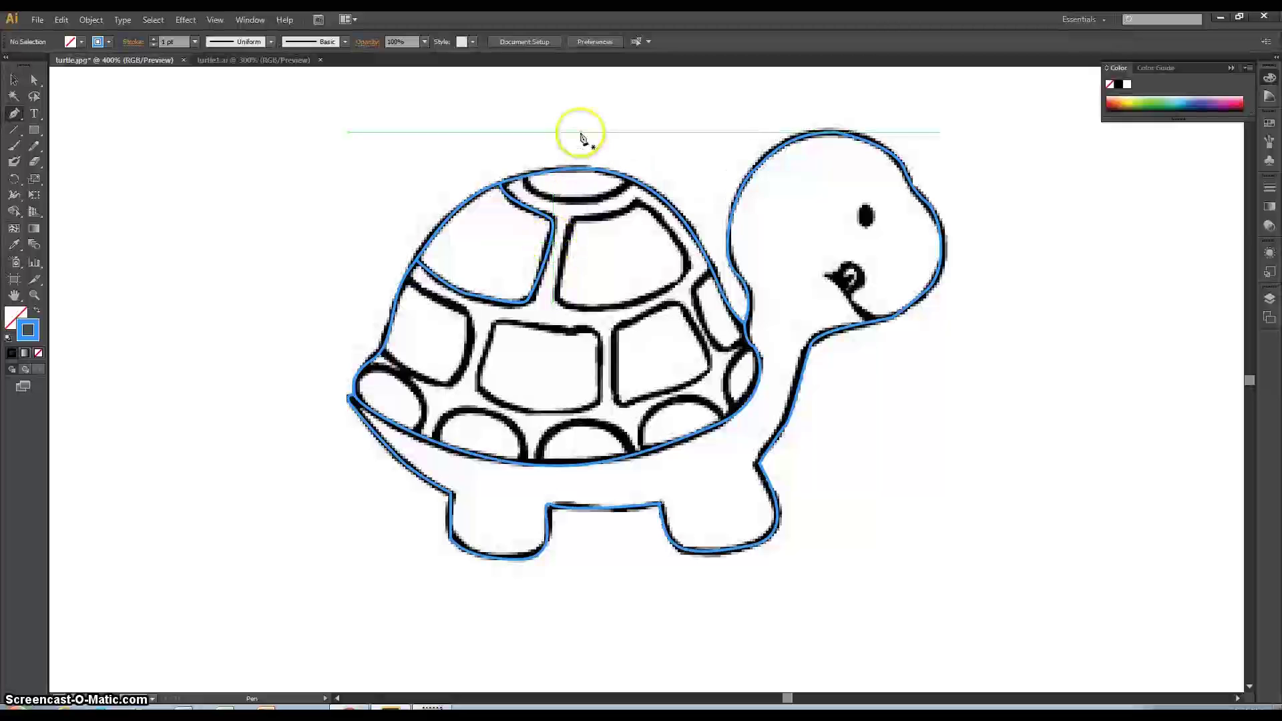
left_click(562, 200)
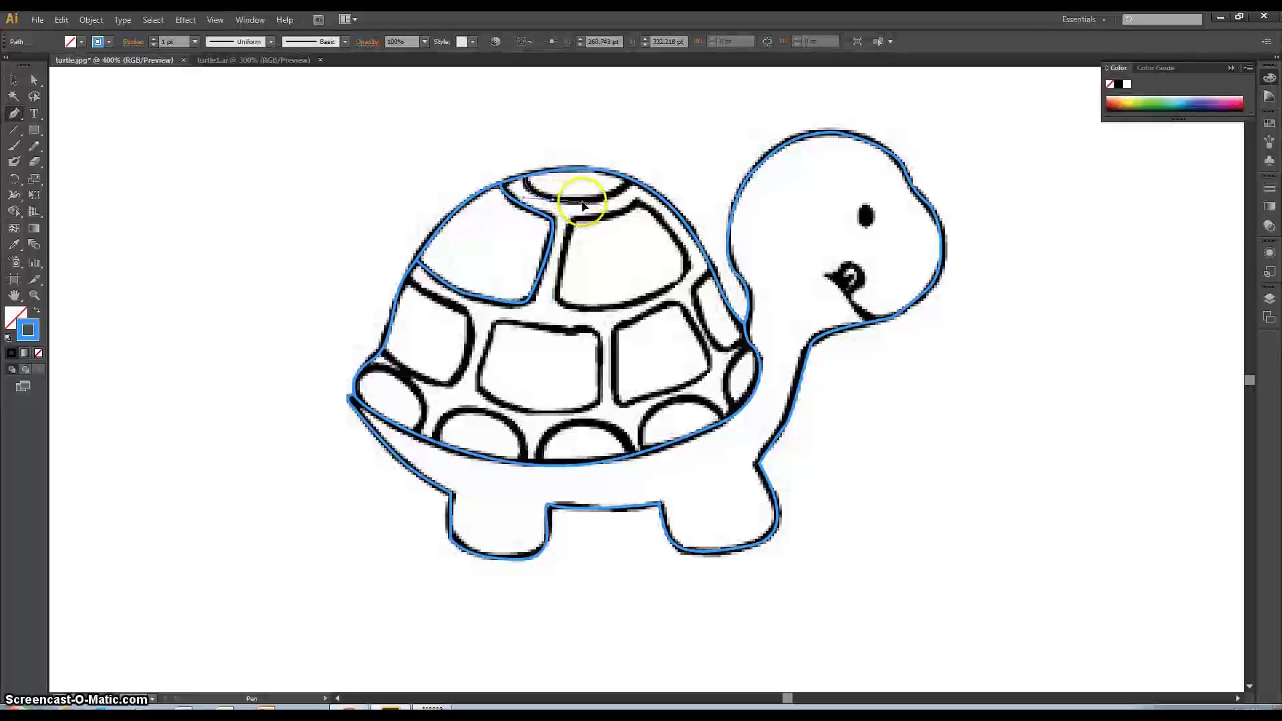
left_click(614, 194)
left_click(626, 178)
left_click(14, 79)
Start a new Pen path at the peak of the upper front shell plate.
left_click(14, 113)
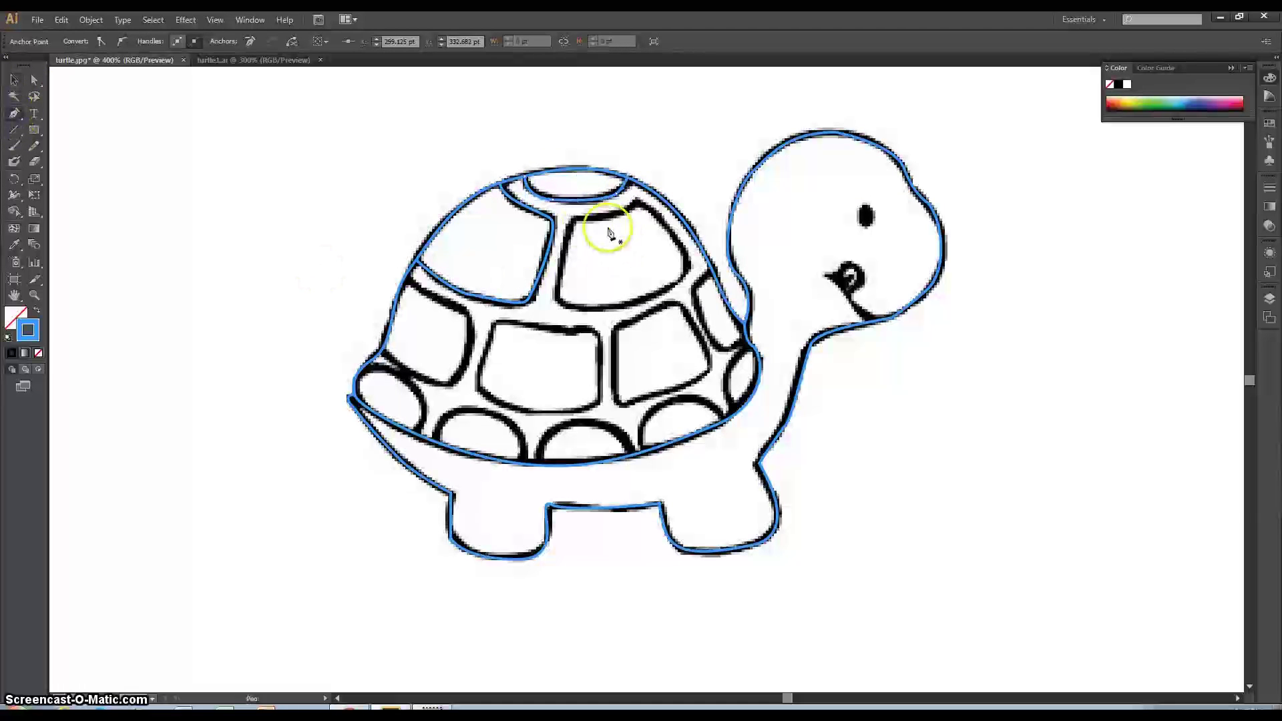
left_click(637, 204)
left_click(575, 217)
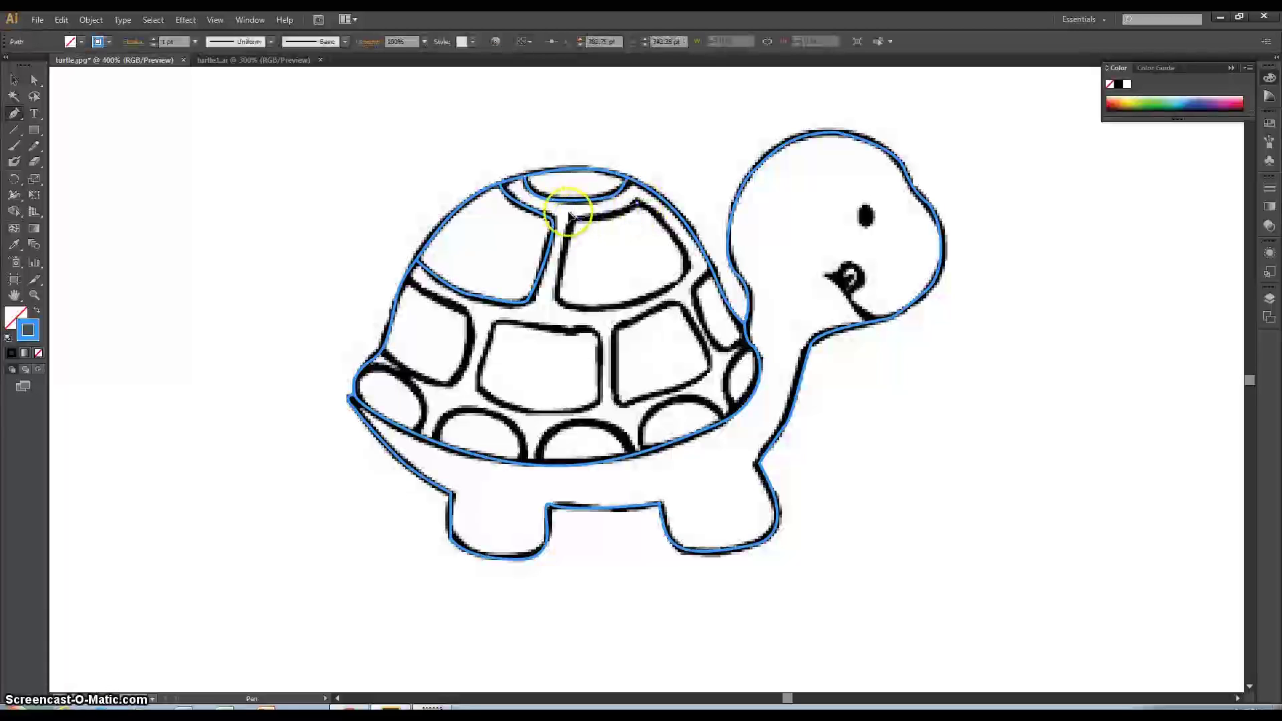
left_click_drag(554, 215, 534, 208)
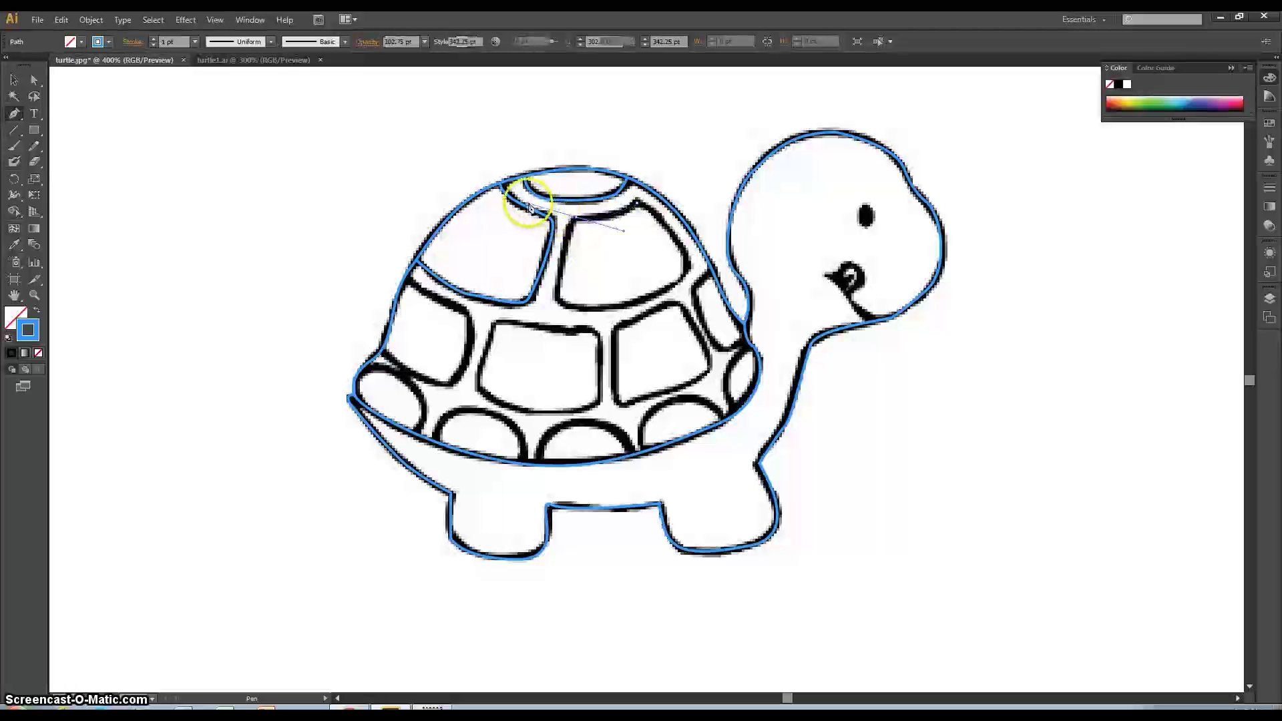
left_click_drag(611, 308, 674, 283)
key("ctrl+z")
key("ctrl+z")
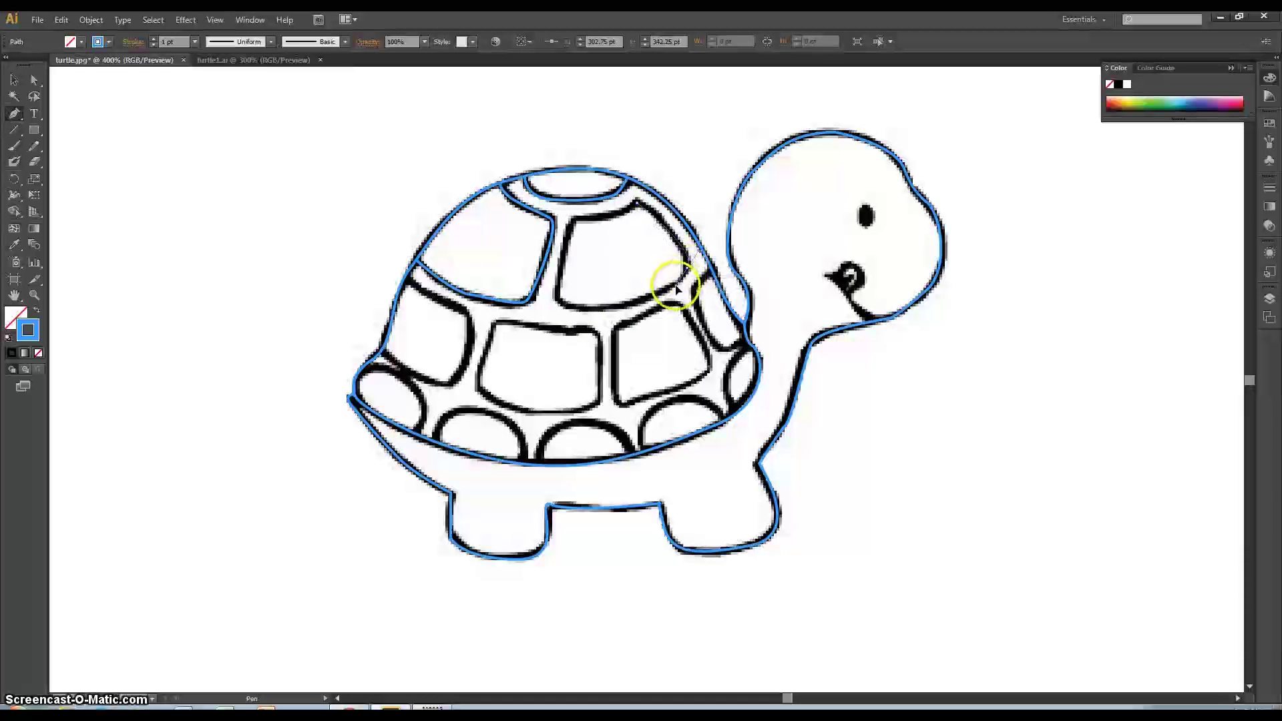
Trace the upper front shell plate down its front side, along the bottom, up the inner side and back to the peak, and deselect it.
left_click_drag(675, 287, 678, 284)
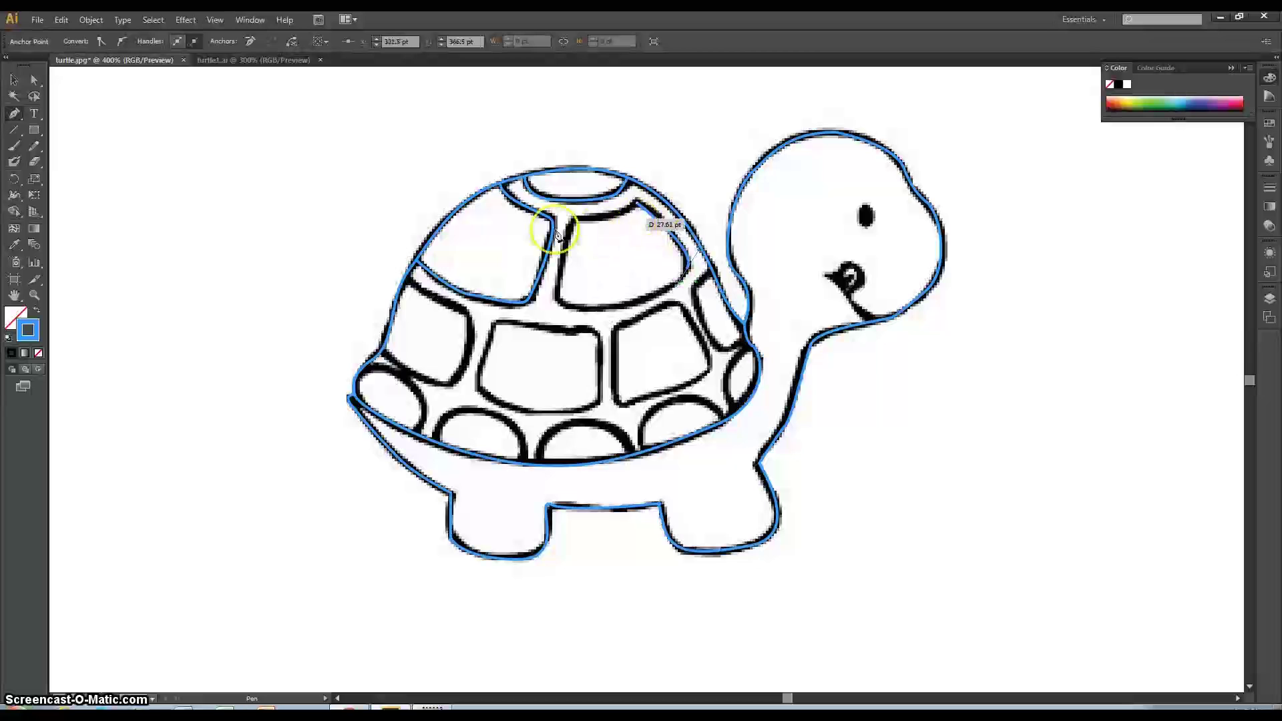
left_click_drag(639, 305, 615, 309)
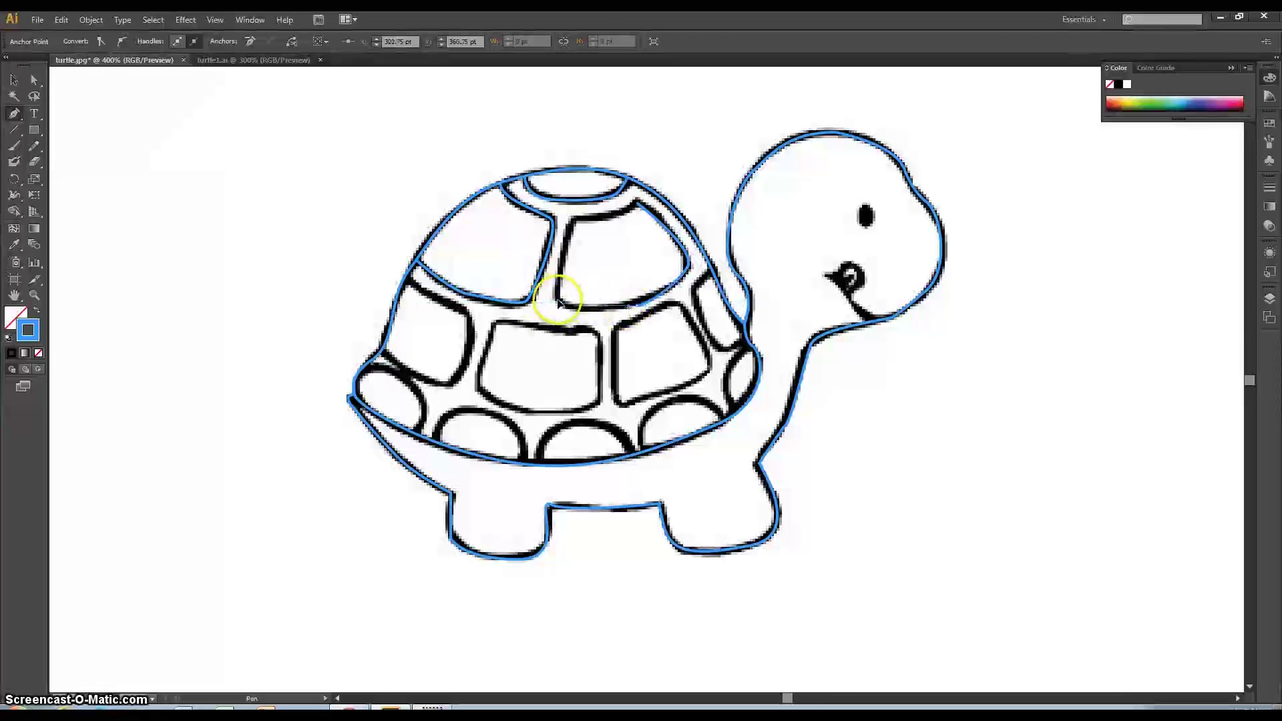
left_click_drag(558, 277, 637, 208)
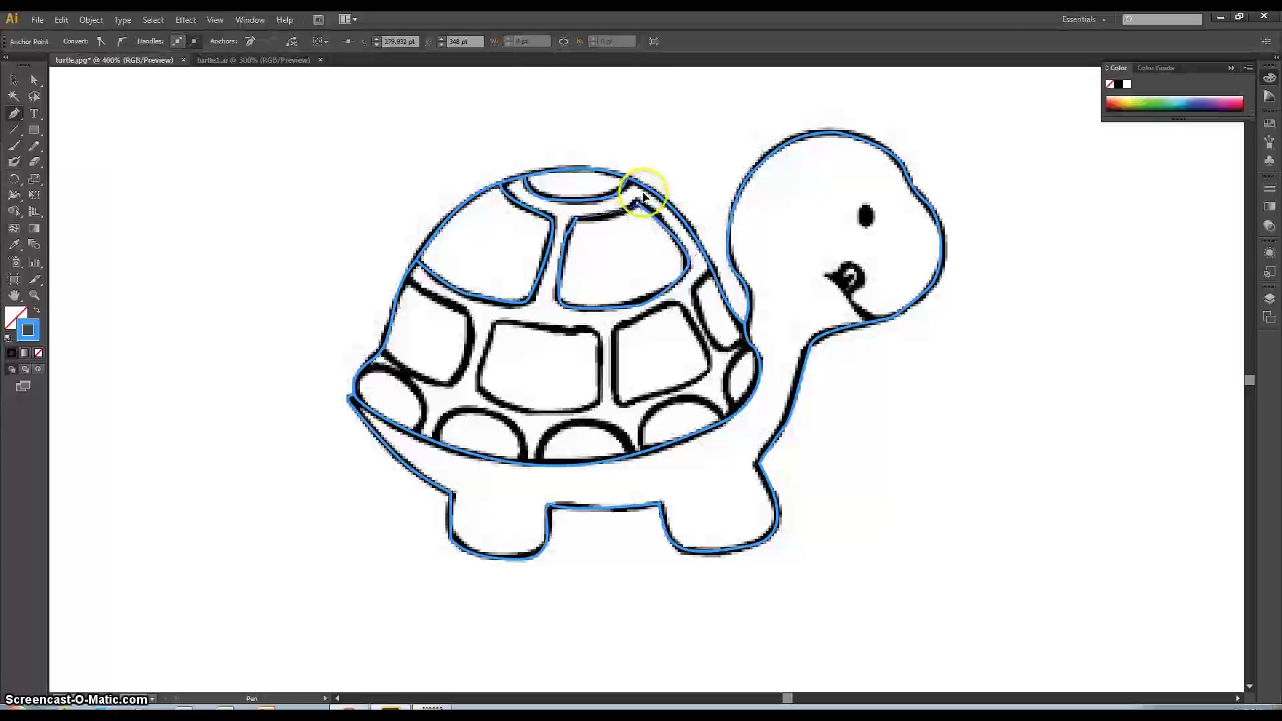
left_click(14, 78)
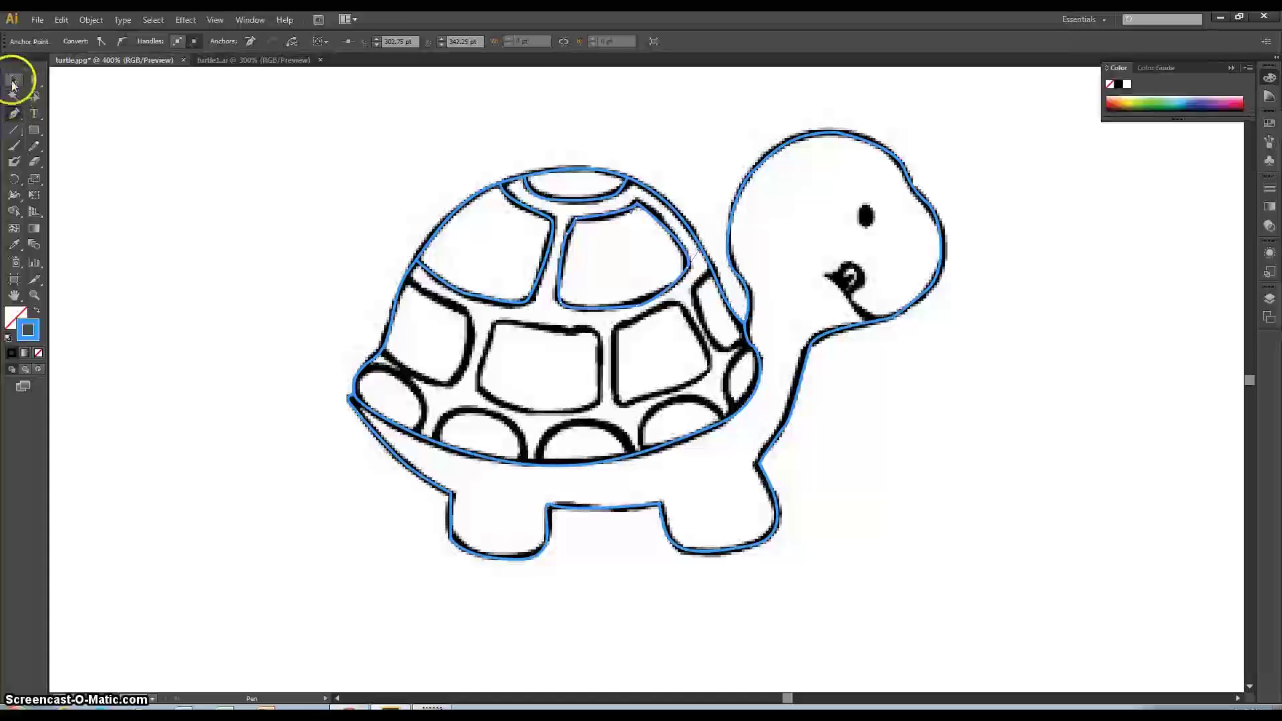
left_click(194, 176)
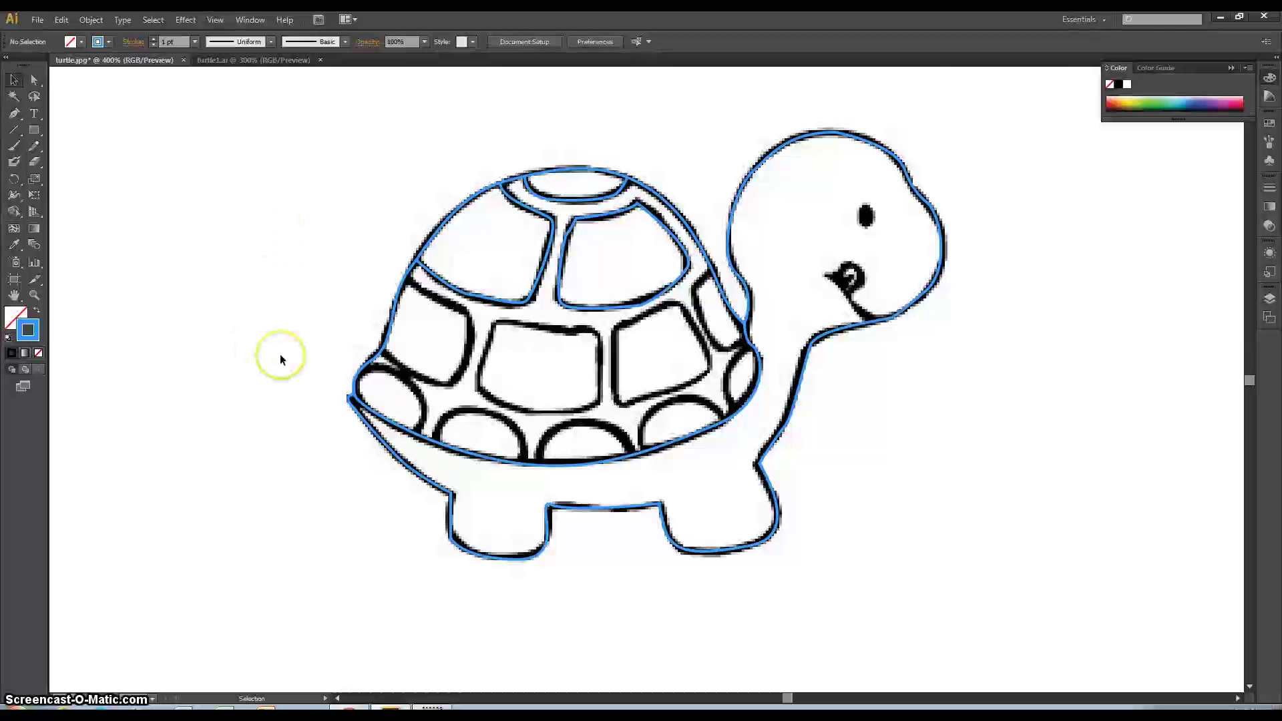
Undo the upper front plate's top edge and retrace it along the drawn curve up to the peak, and deselect the path.
key("a")
left_click(14, 112)
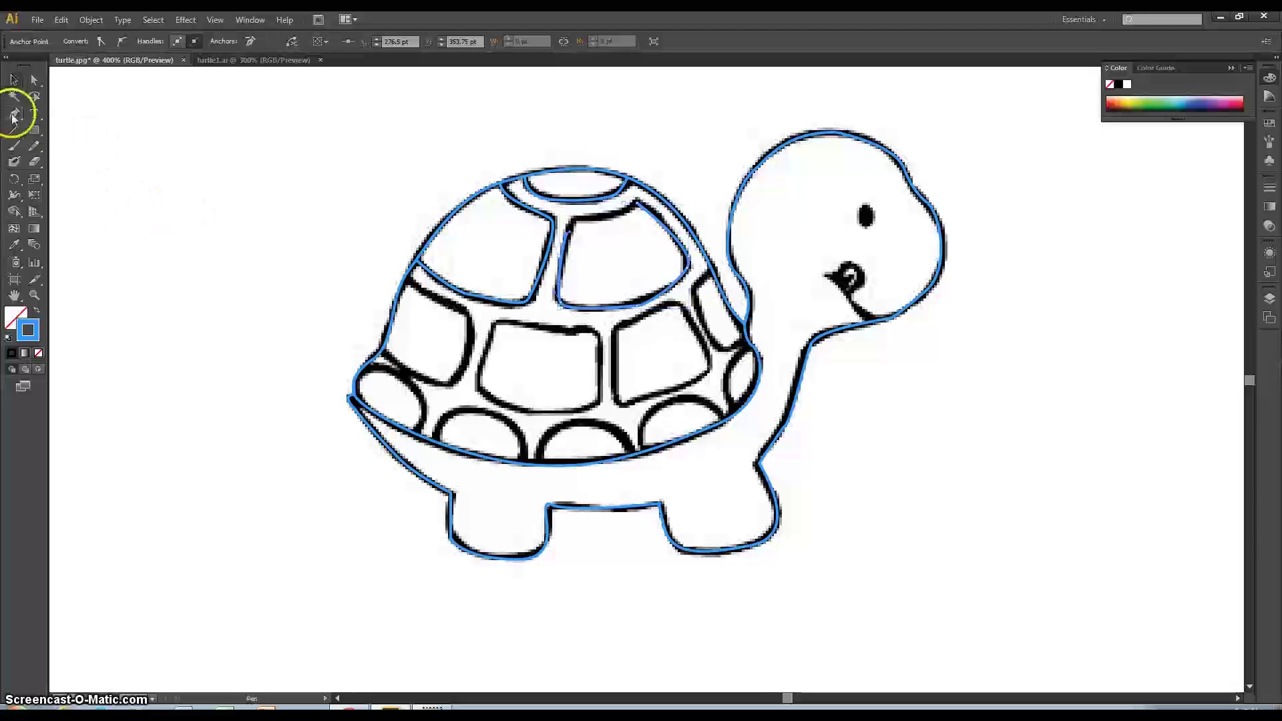
left_click(582, 227)
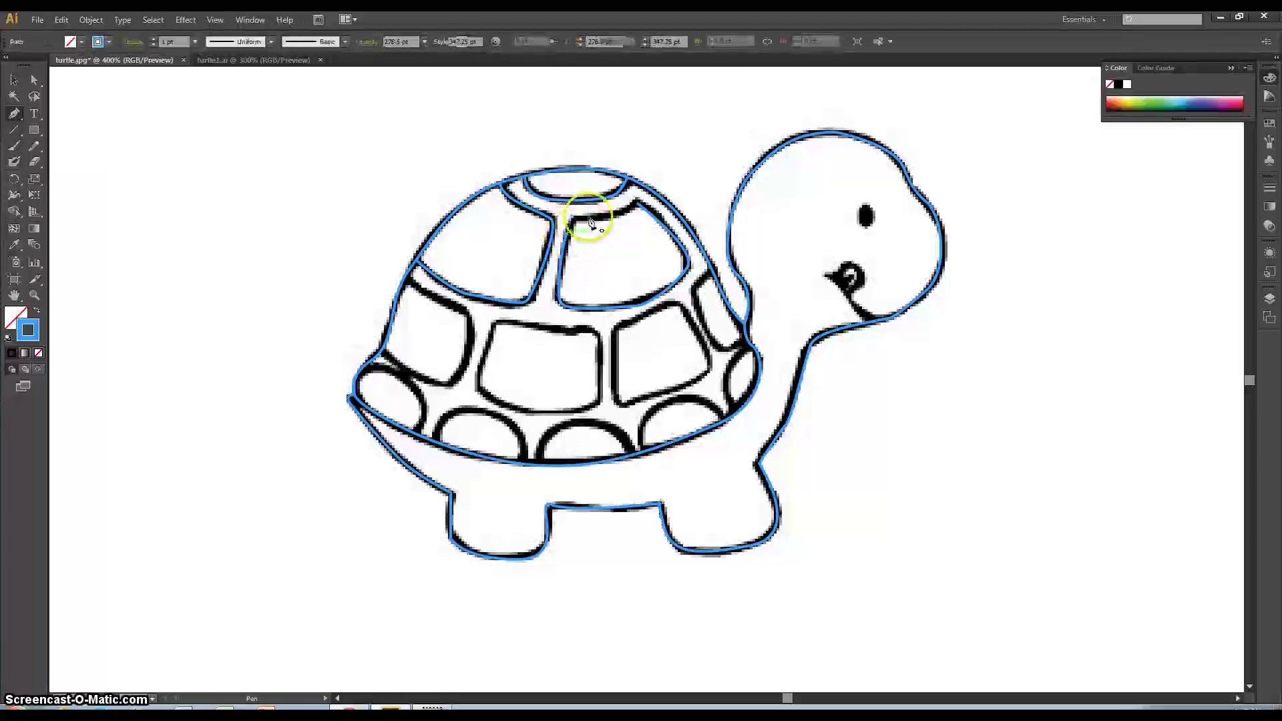
left_click(589, 223)
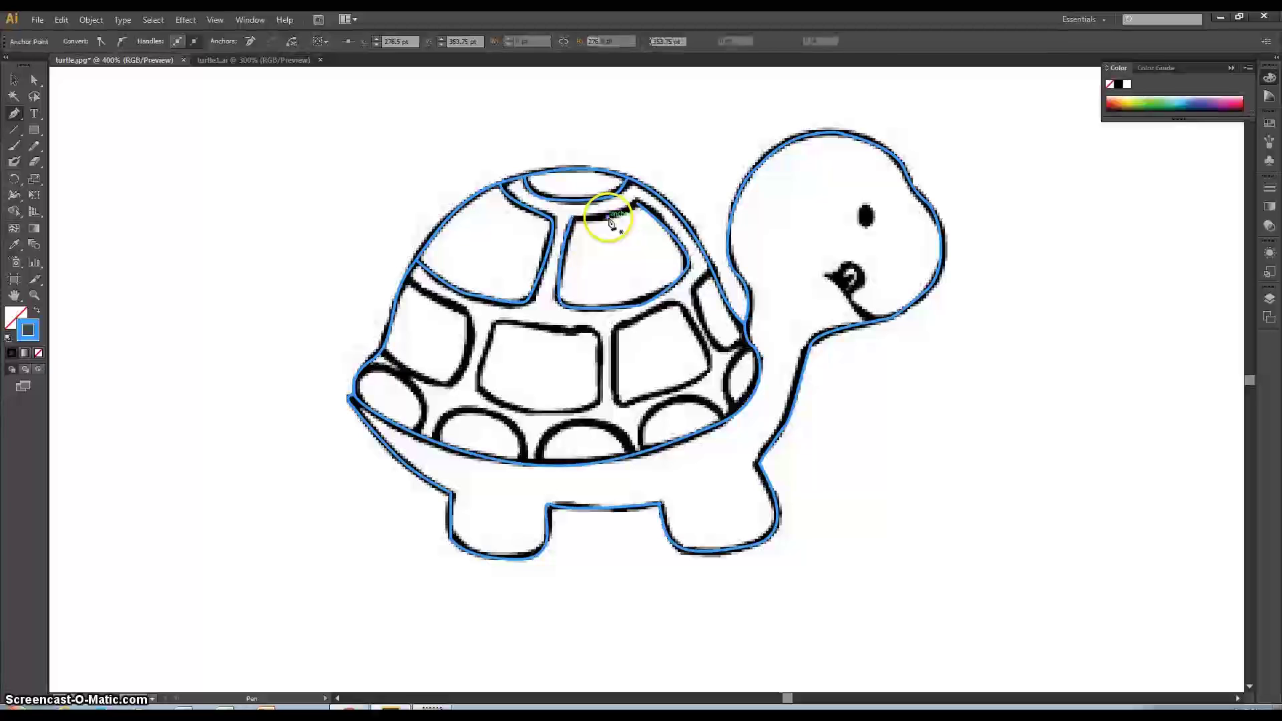
left_click(631, 212)
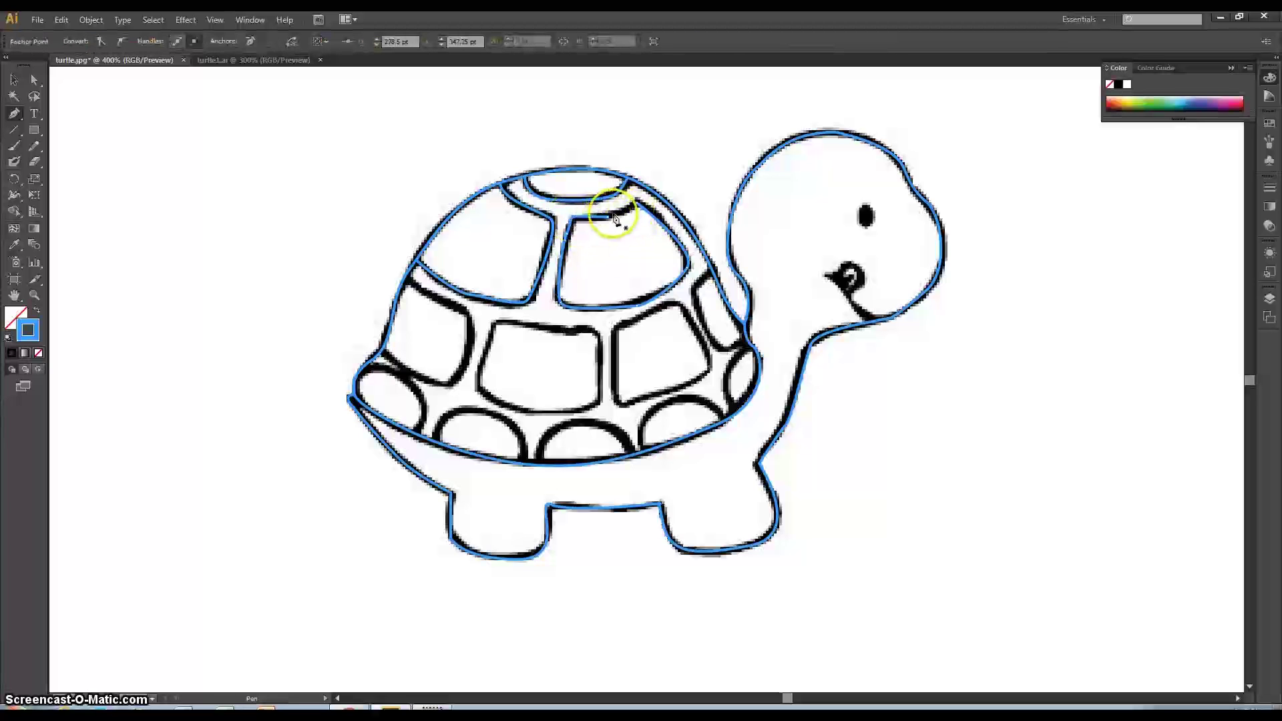
left_click_drag(612, 224, 635, 208)
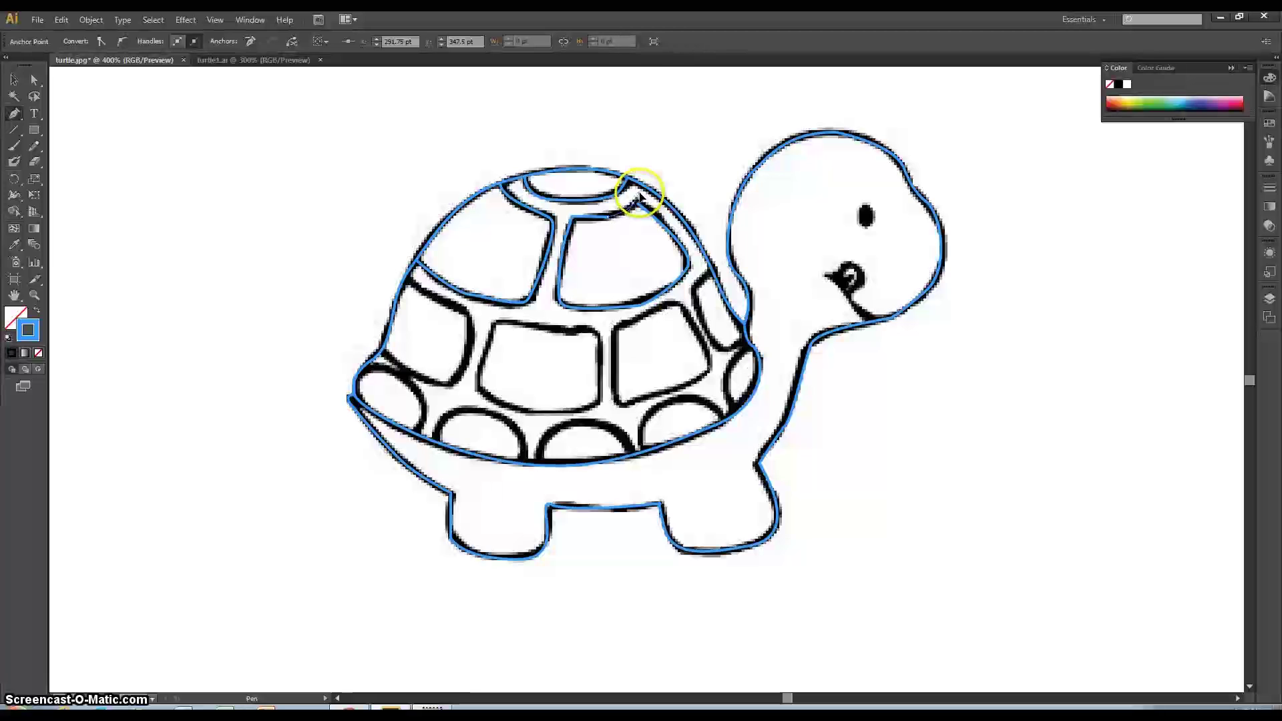
left_click(12, 82)
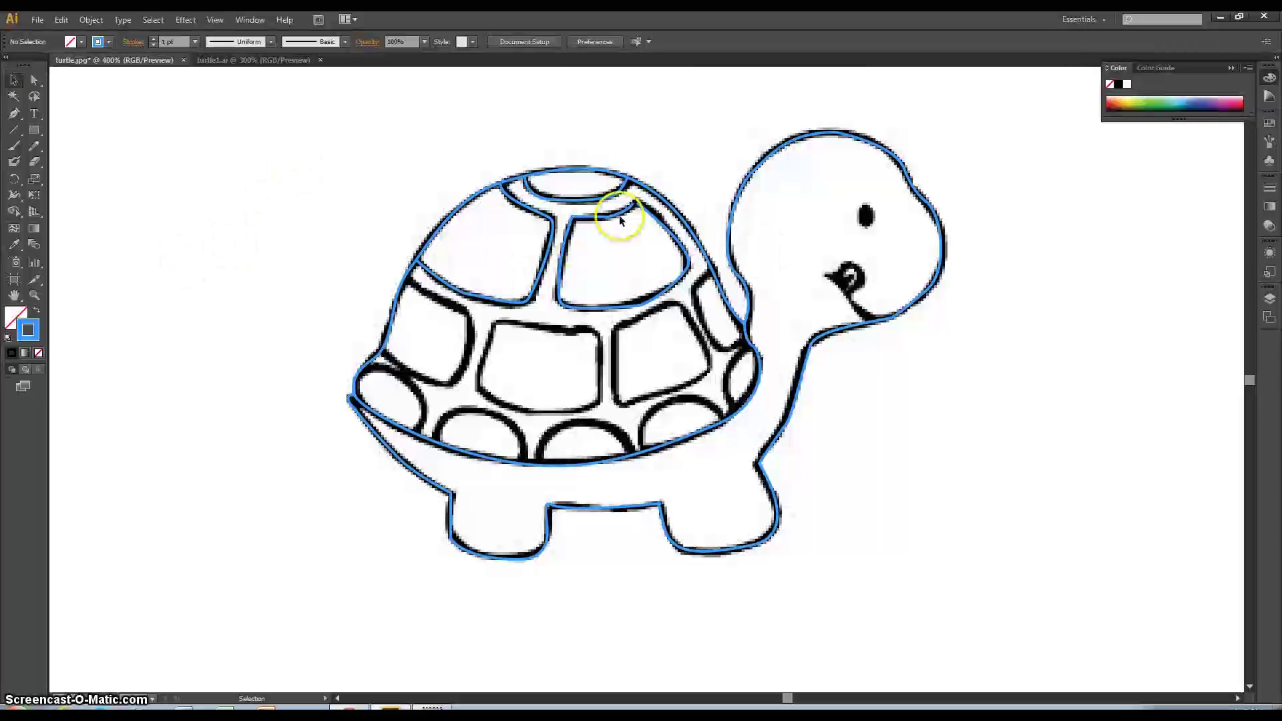
Trace the rearmost middle-row shell plate along its top, inner side and bottom edge between both ends on the shell outline.
key("p")
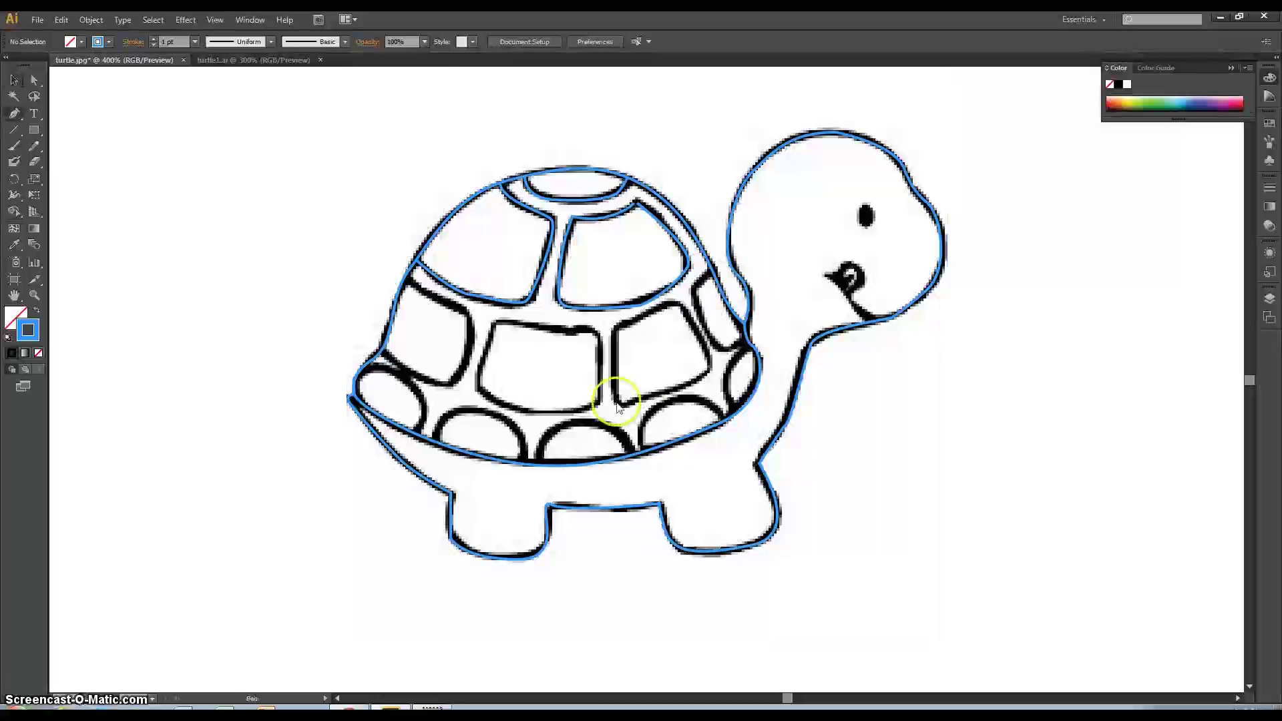
left_click(411, 275)
left_click(468, 311)
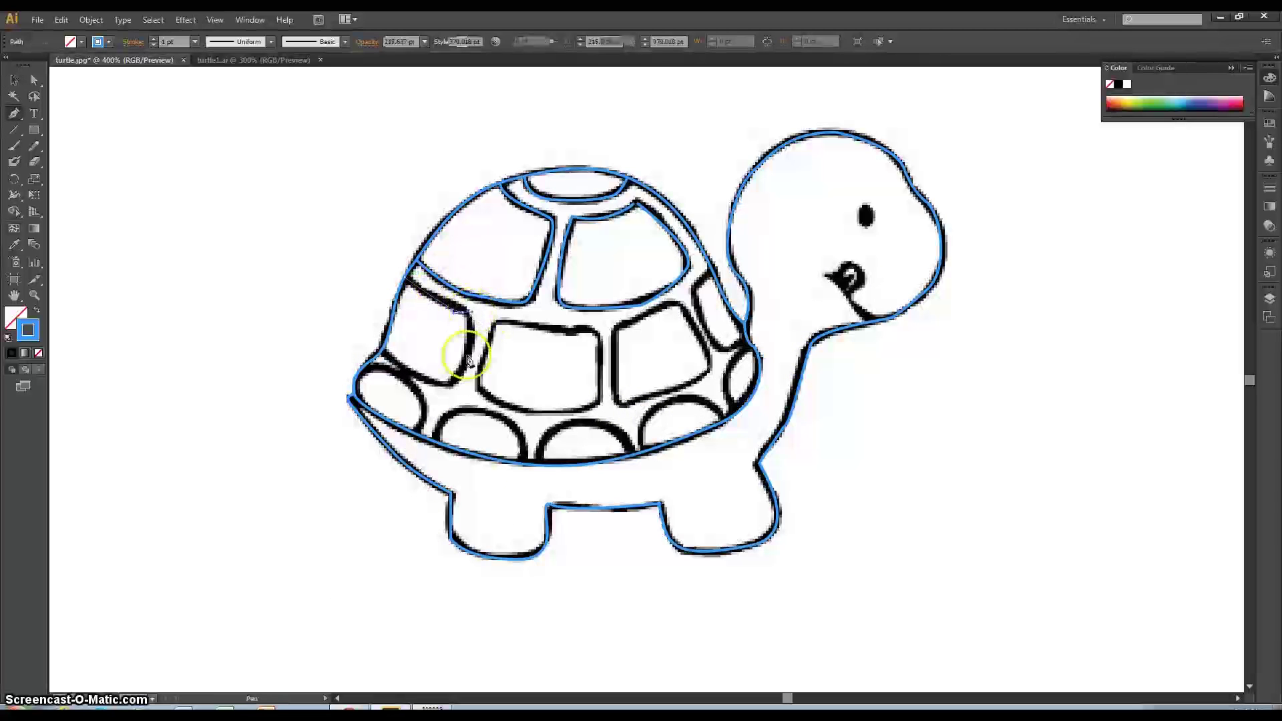
left_click(452, 382)
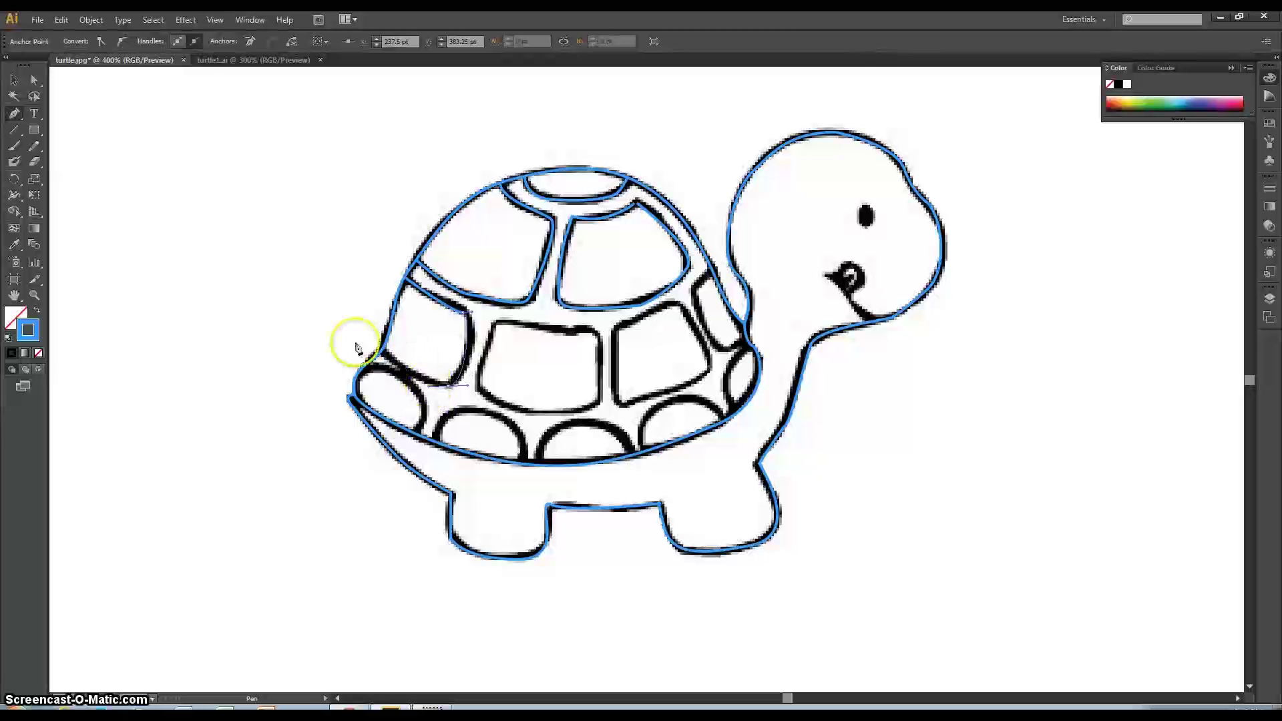
left_click(380, 347)
left_click(14, 79)
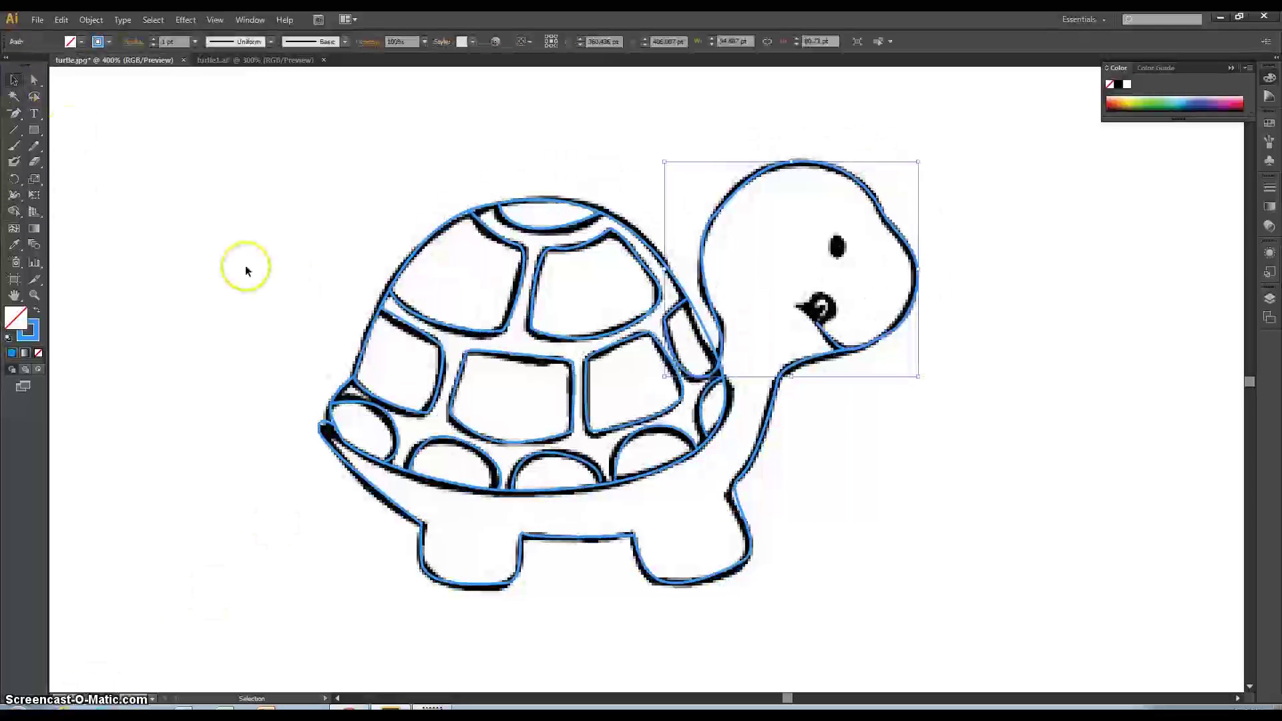
Trace the mouth from the chin line up to its pointed corner and around its rounded edge, and deselect the path.
left_click_drag(14, 113, 70, 116)
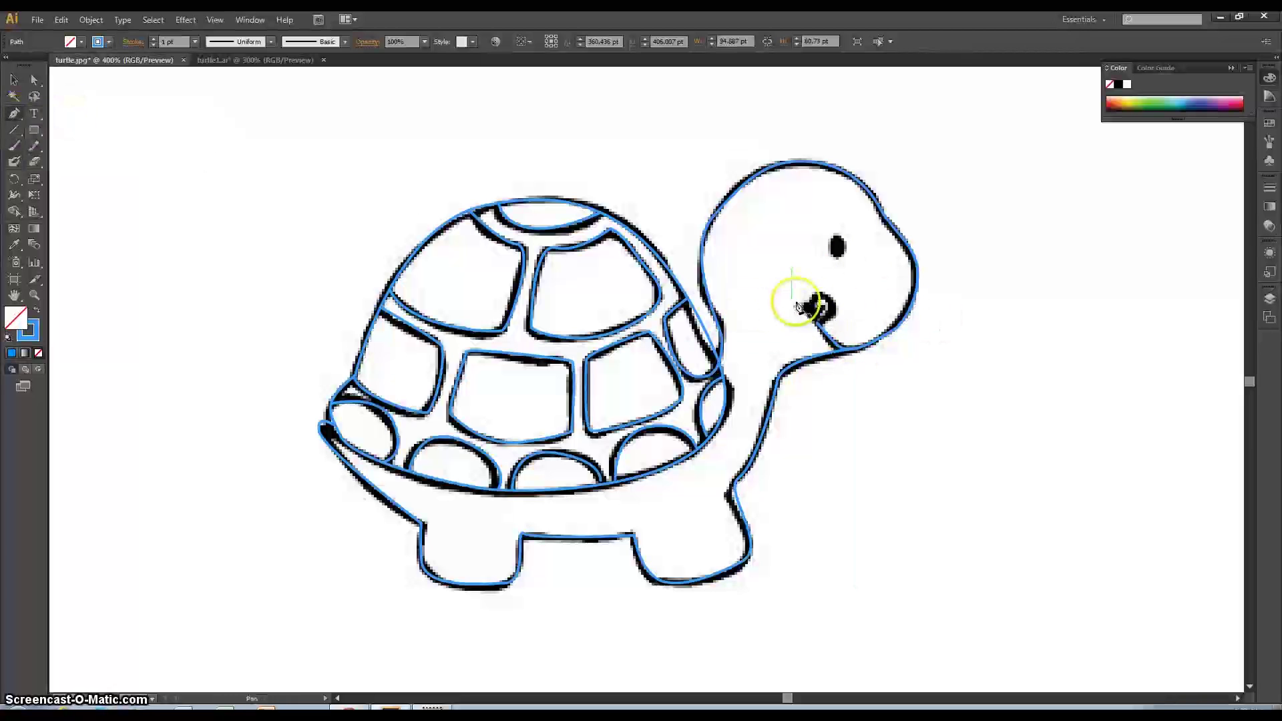
mouse_move(818, 325)
left_mouse_down()
mouse_move(832, 342)
mouse_move(828, 319)
left_mouse_up()
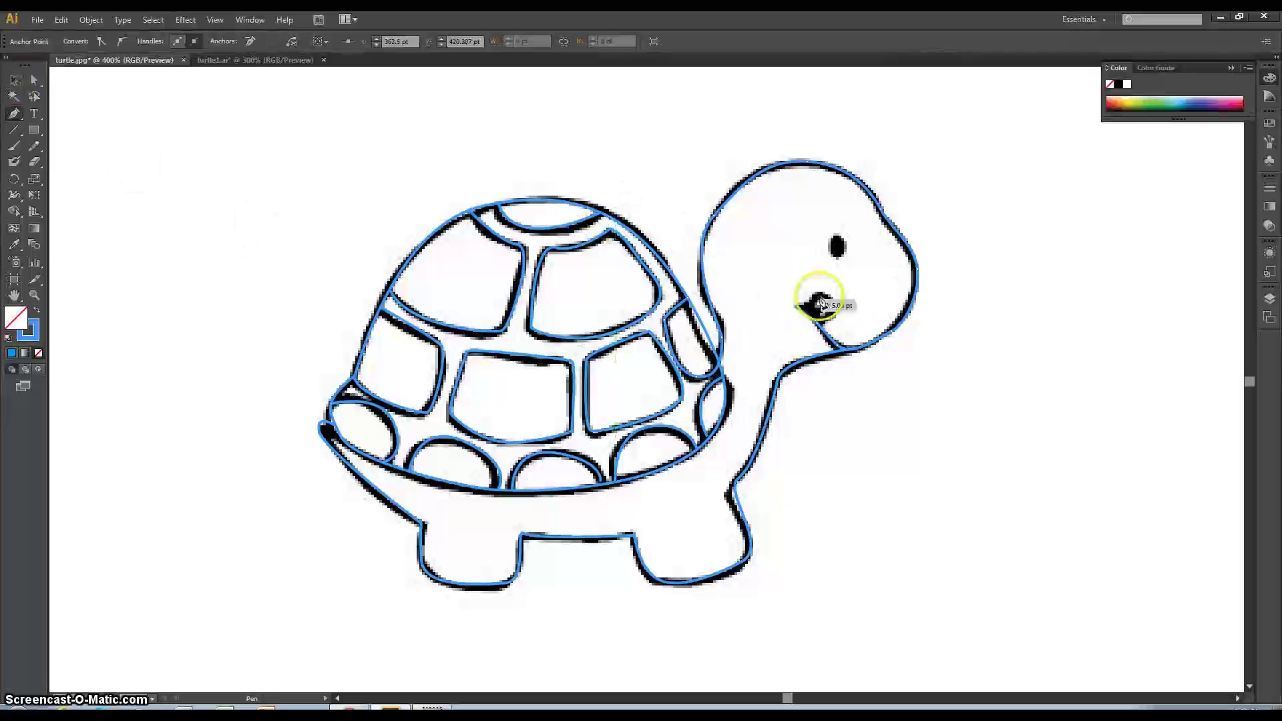
left_click_drag(821, 304, 819, 302)
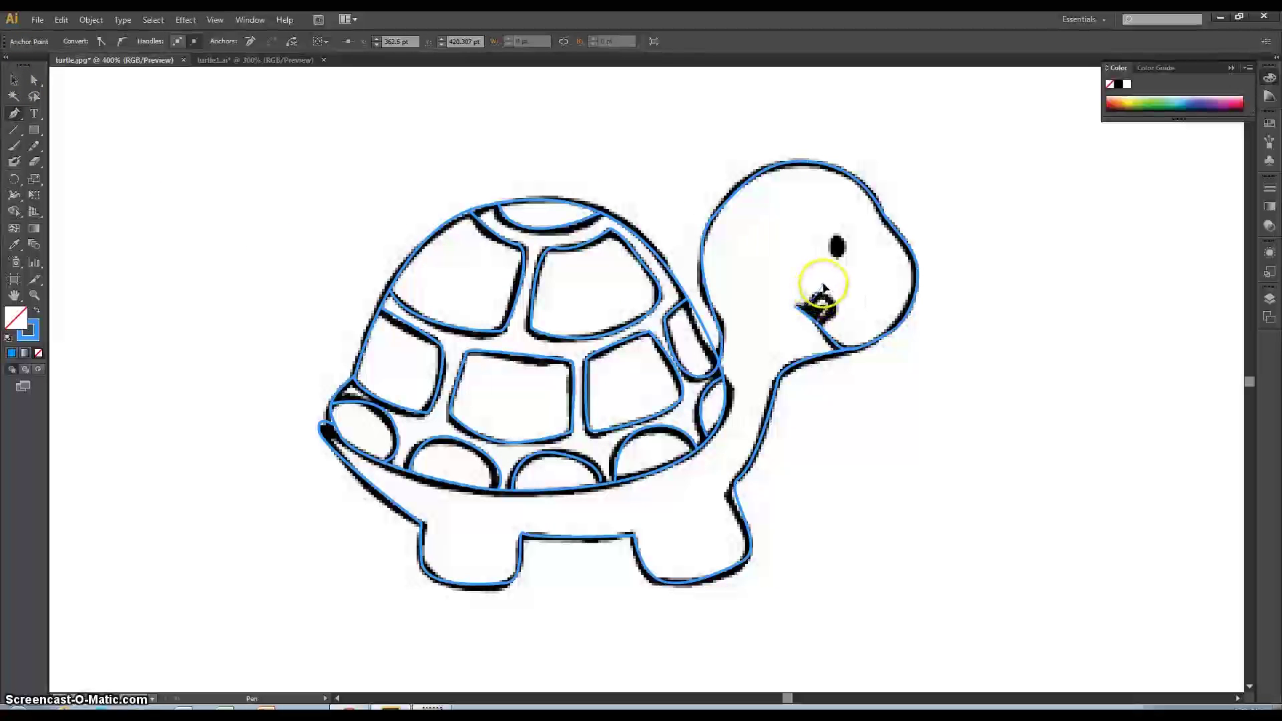
left_click_drag(825, 326, 825, 326)
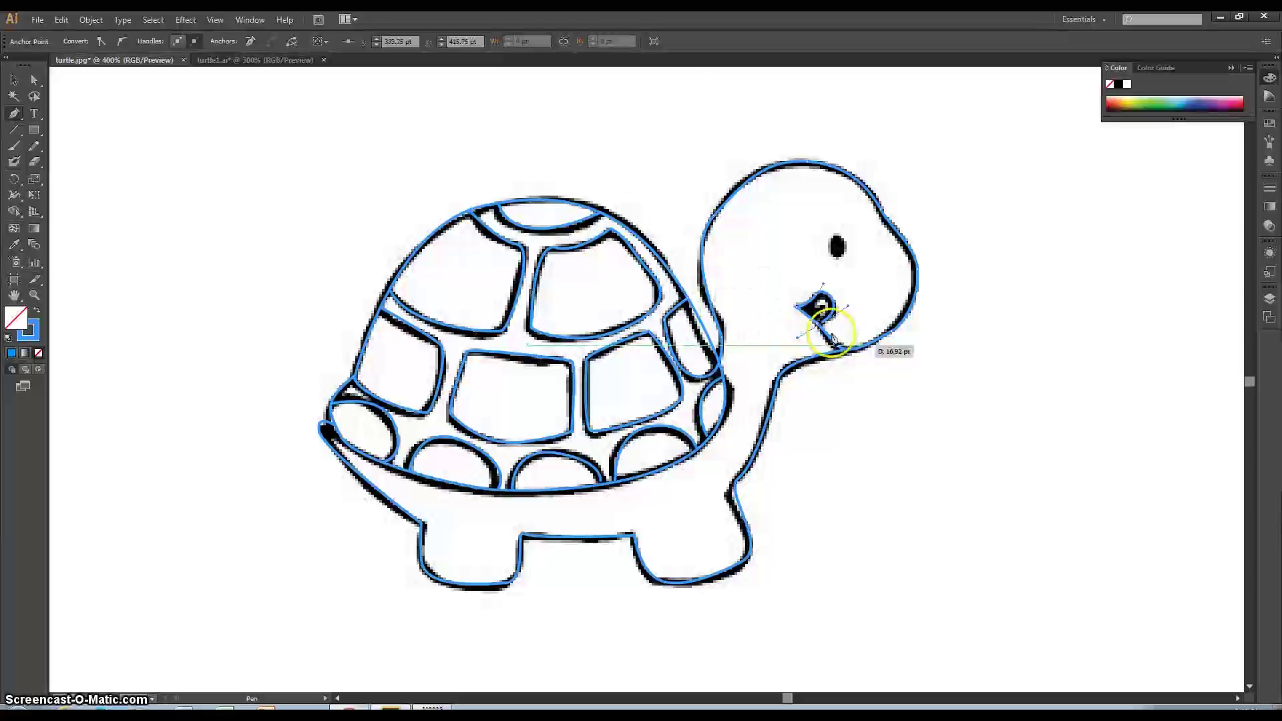
left_click(825, 333)
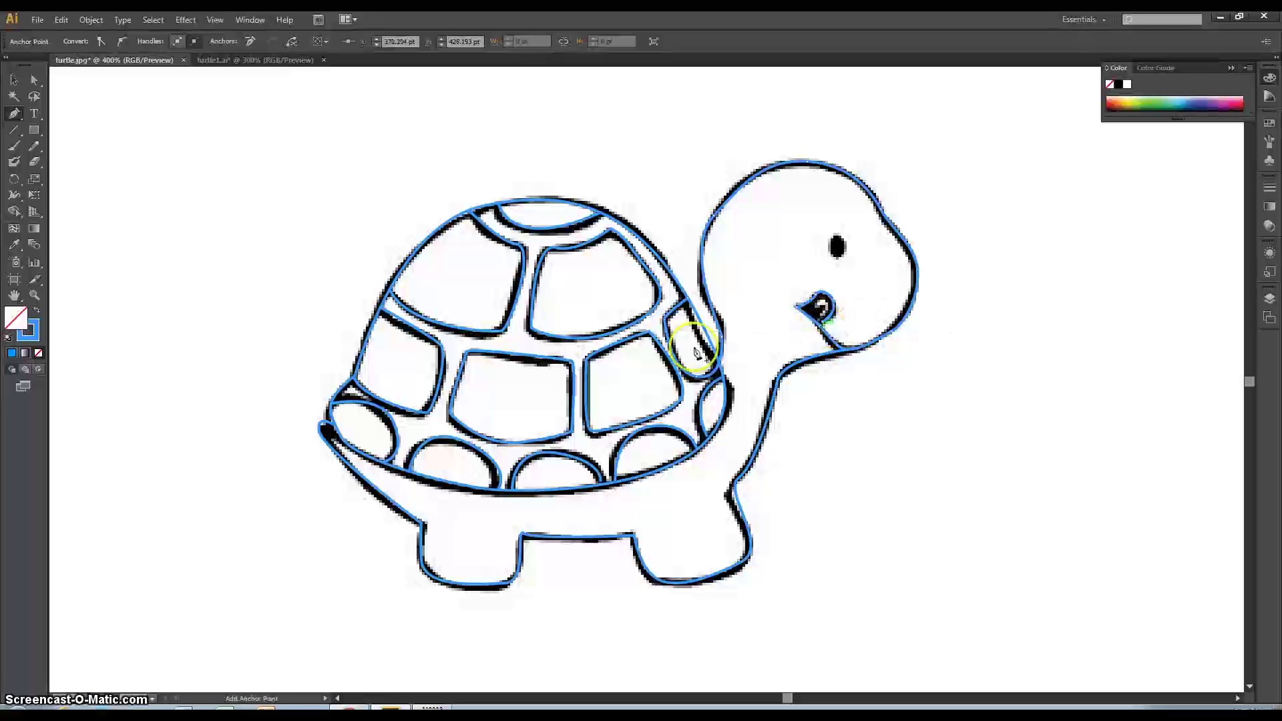
left_click(818, 326)
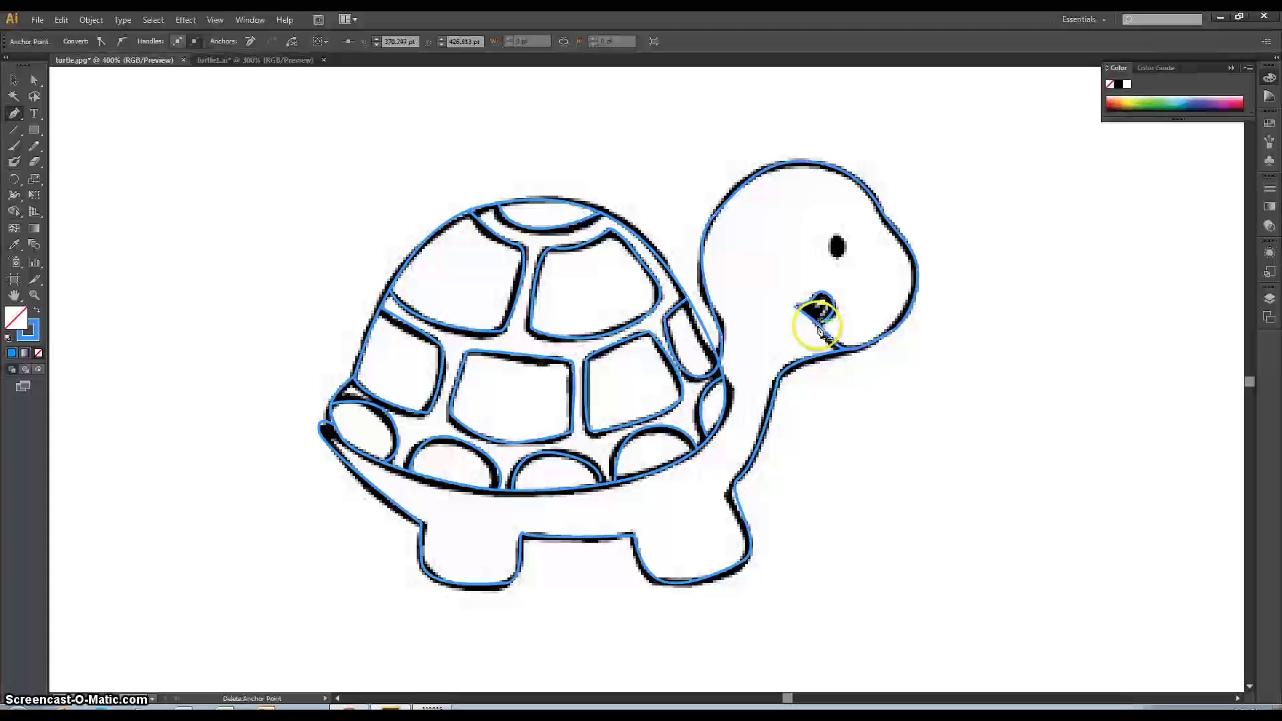
left_click(12, 81)
left_click(129, 94)
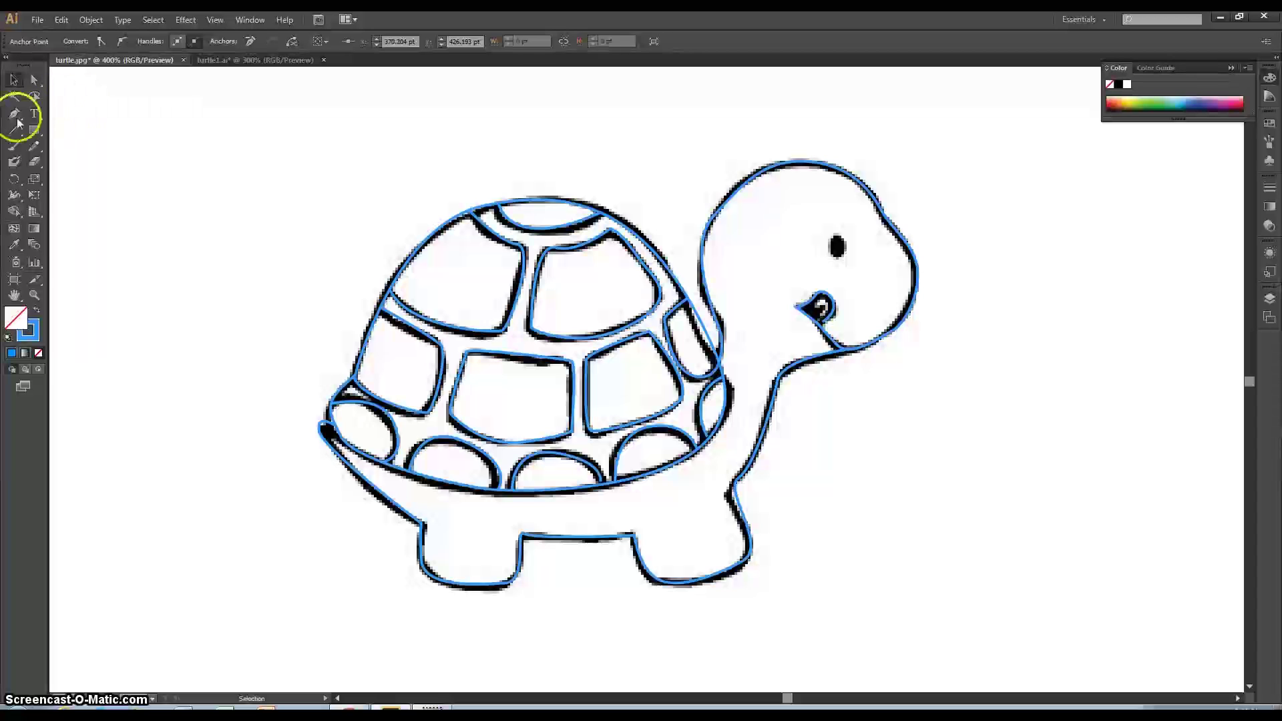
Add a short Pen line inside the mouth starting at its lower edge, and deselect it.
left_click(15, 115)
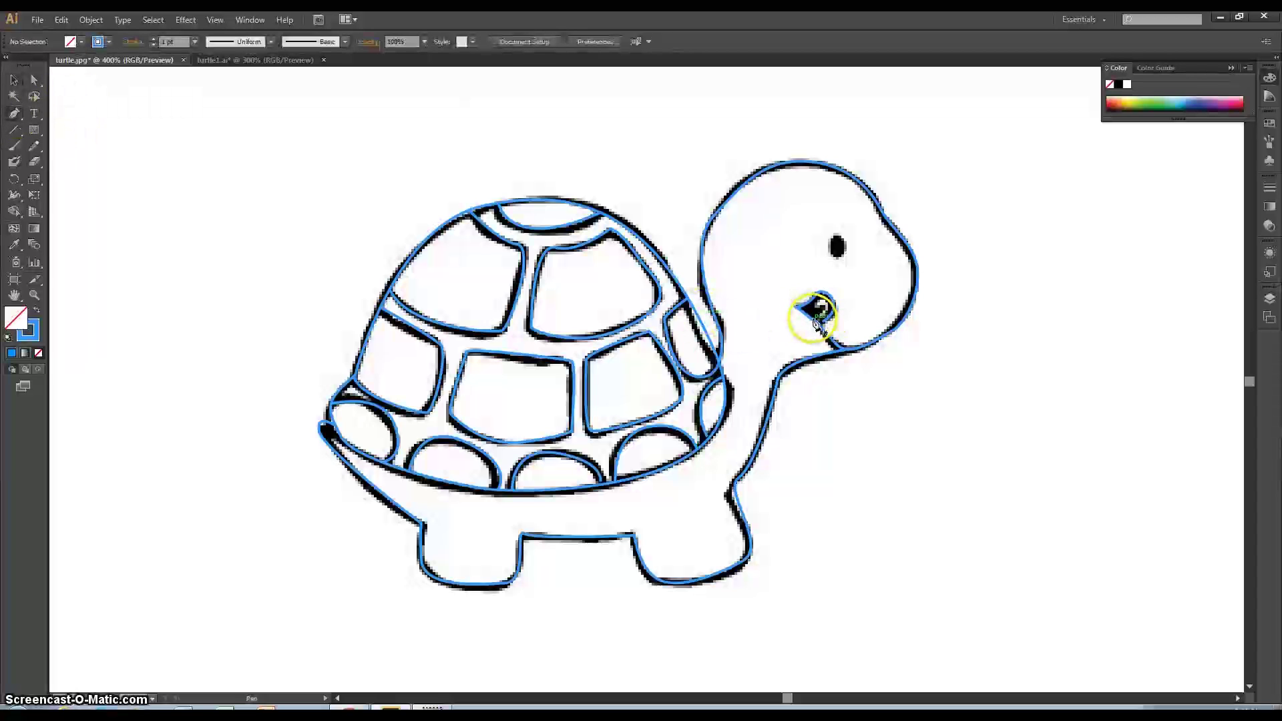
left_click_drag(816, 314, 822, 313)
left_click(822, 313)
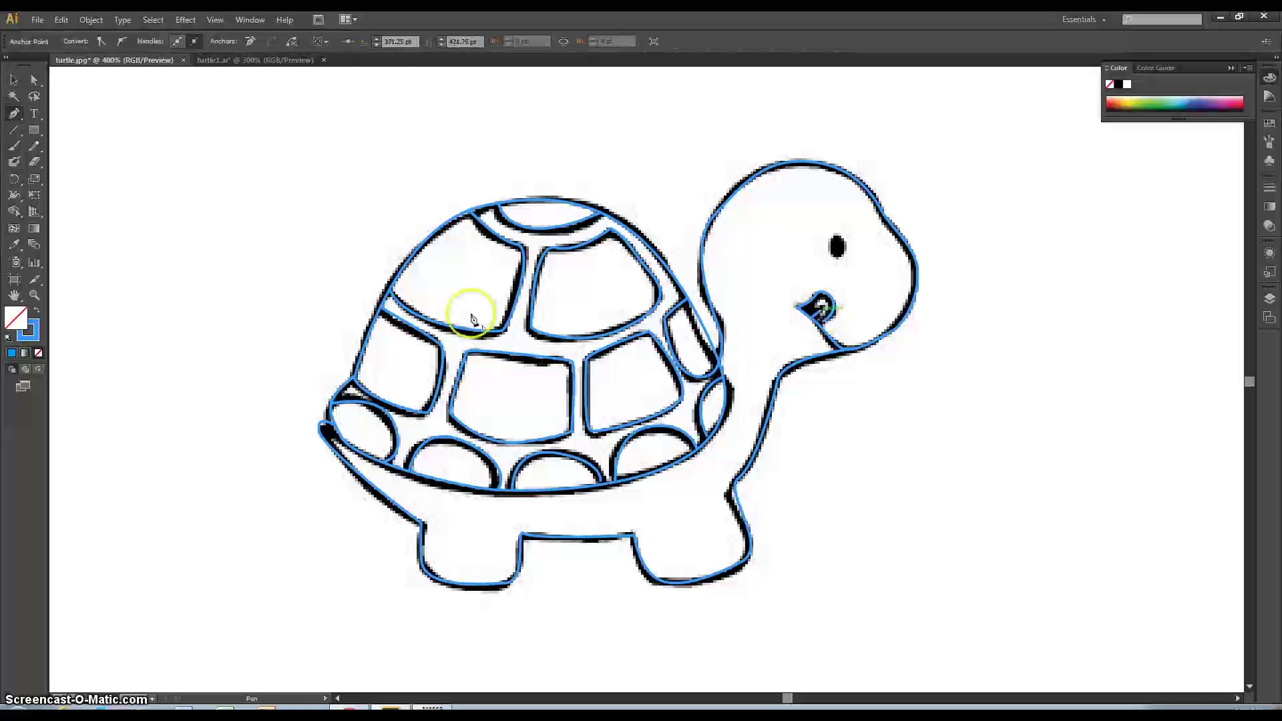
left_click(13, 81)
left_click(888, 383)
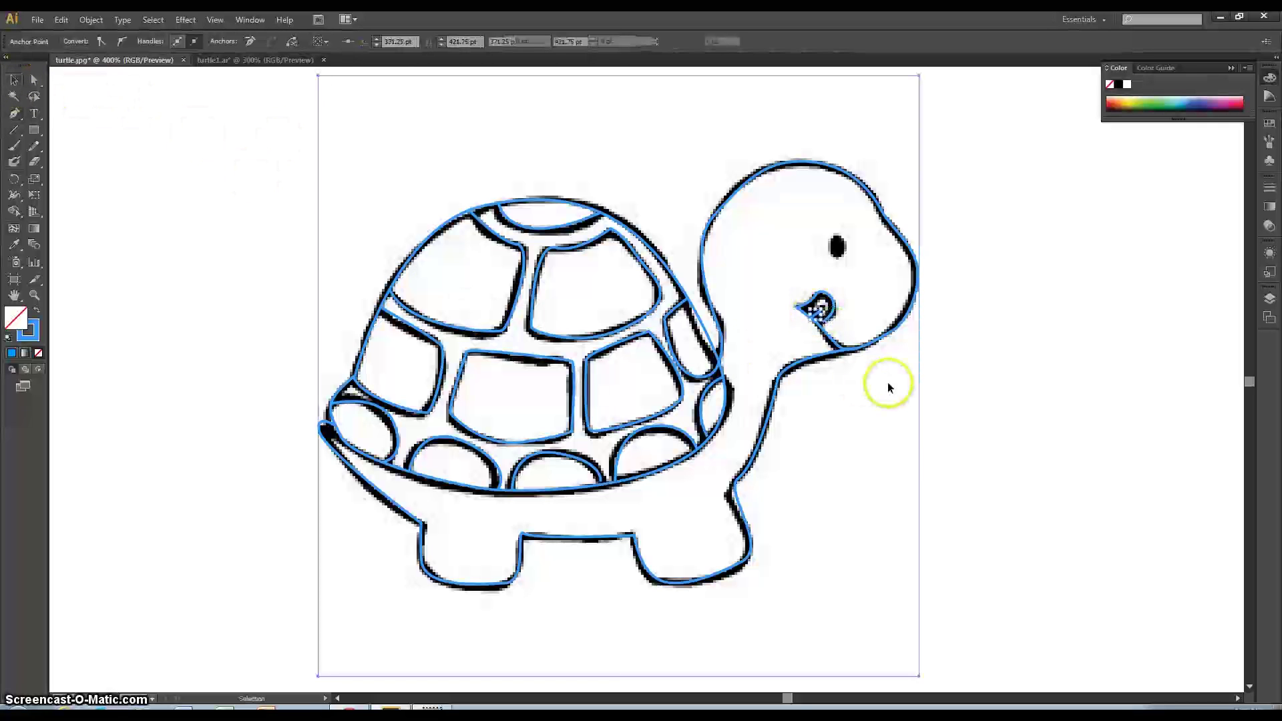
left_click(1062, 465)
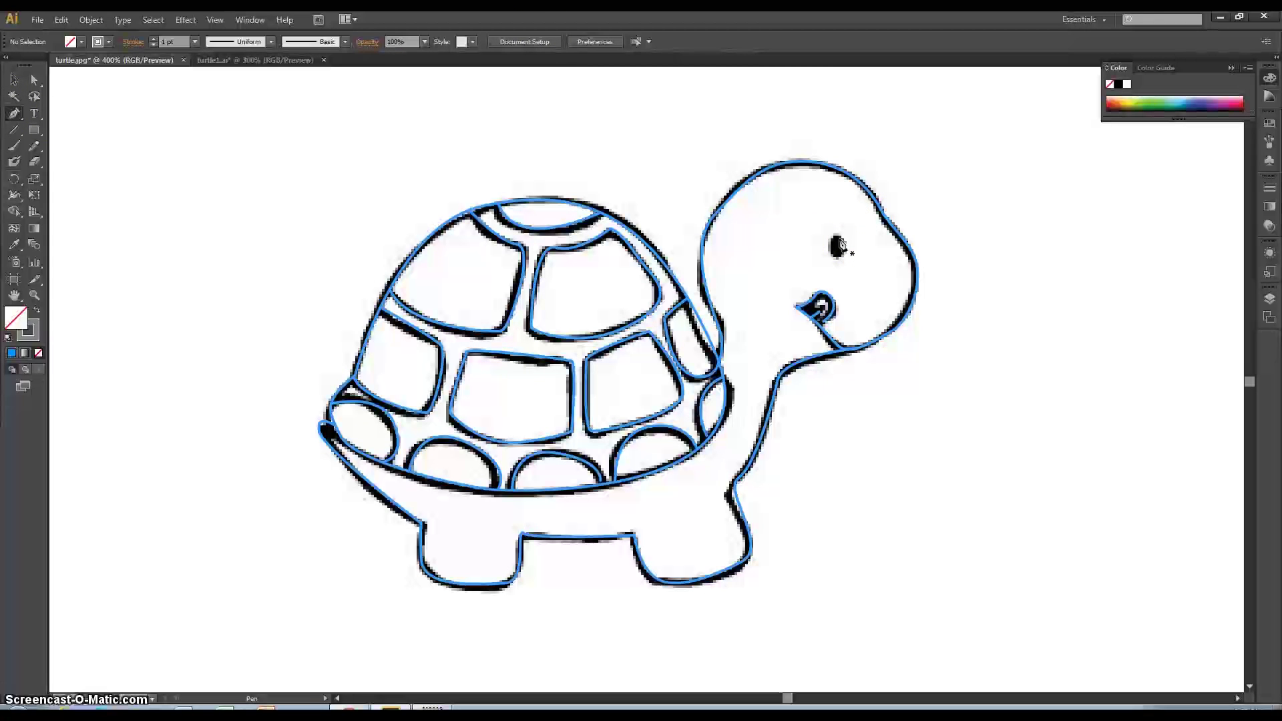
Trace the turtle's oval eye as a closed curved path at 1200% zoom and finish the path.
key("ctrl+equal")
key("ctrl+equal")
key("ctrl+equal")
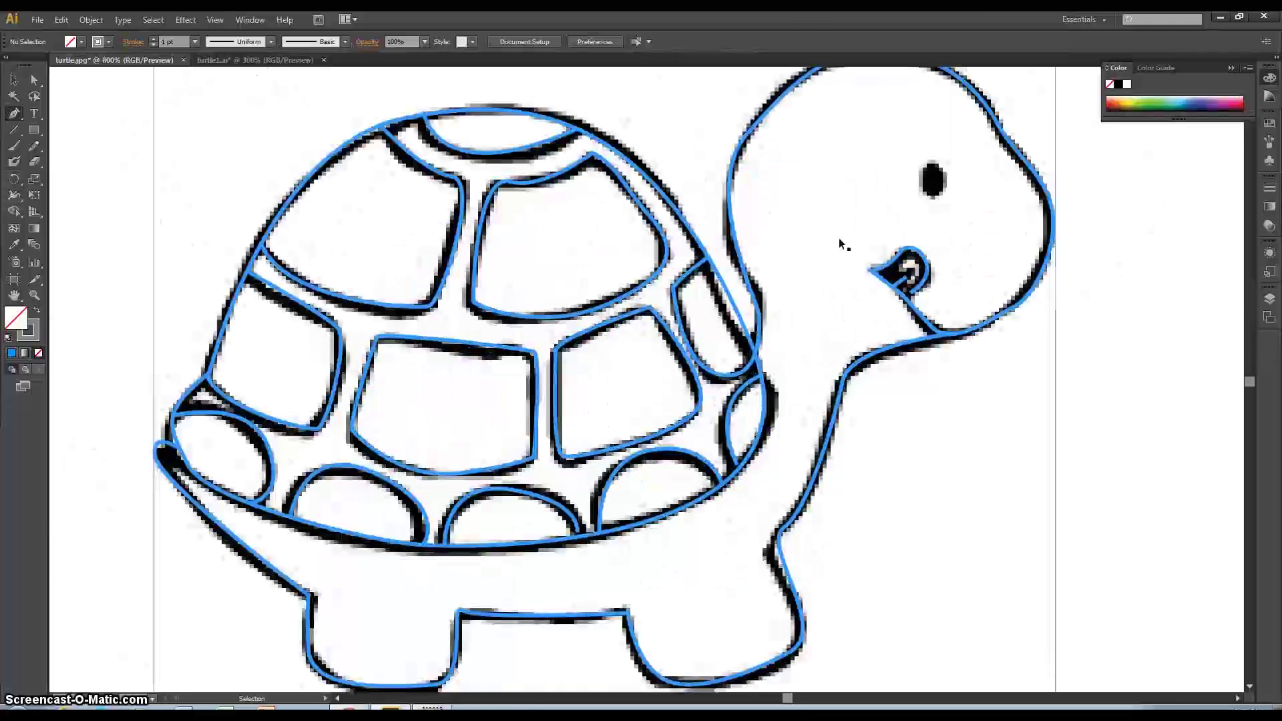
scroll(910, 441, "up", 10)
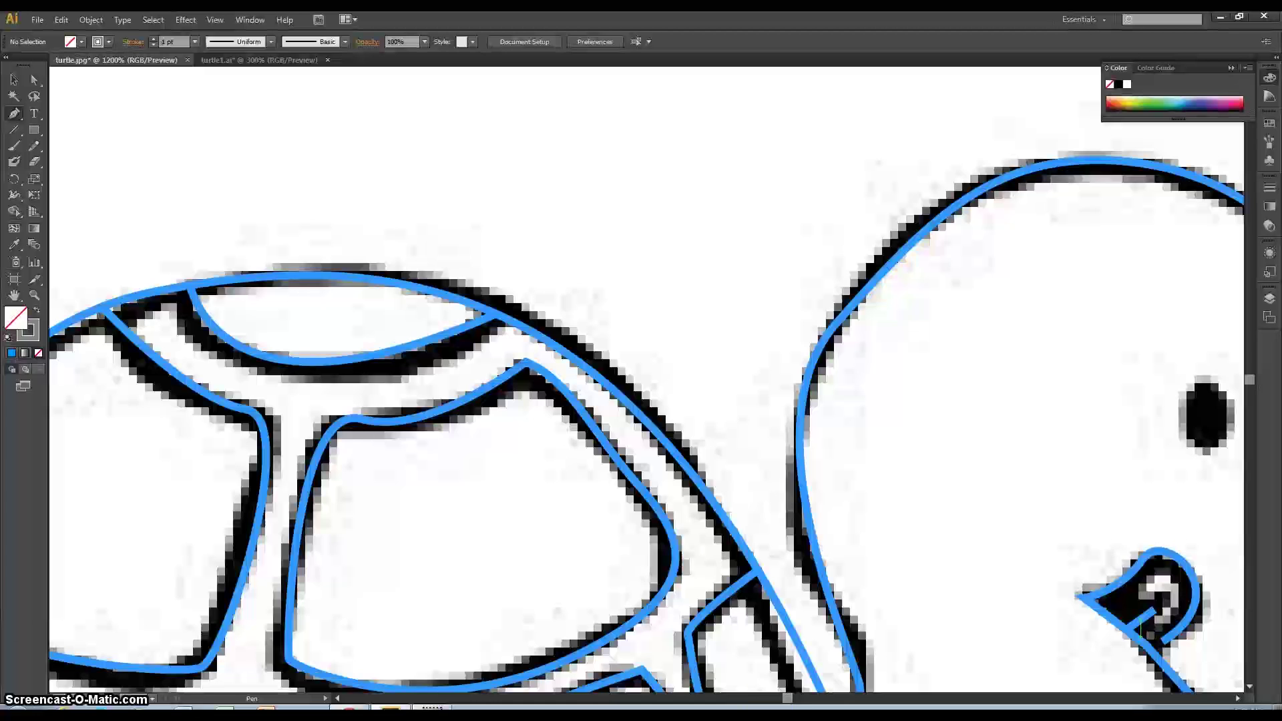
left_click_drag(788, 697, 790, 701)
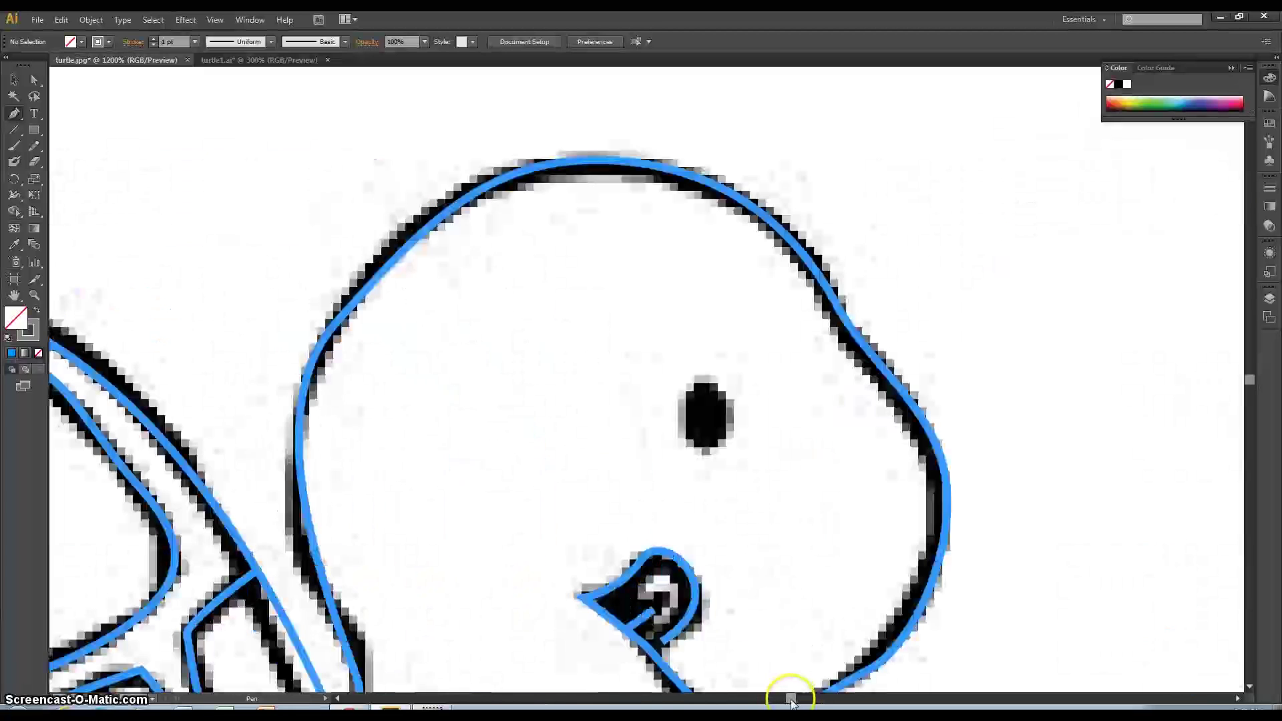
left_click(703, 383)
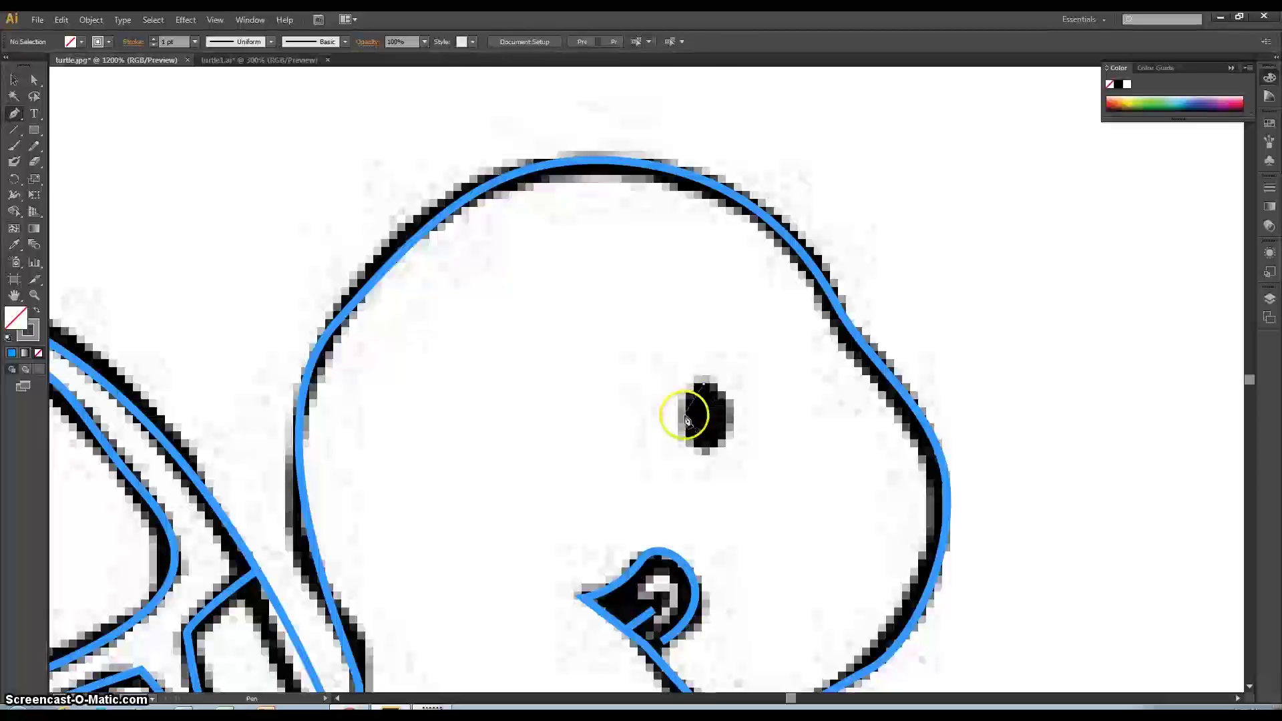
left_click_drag(689, 435, 718, 441)
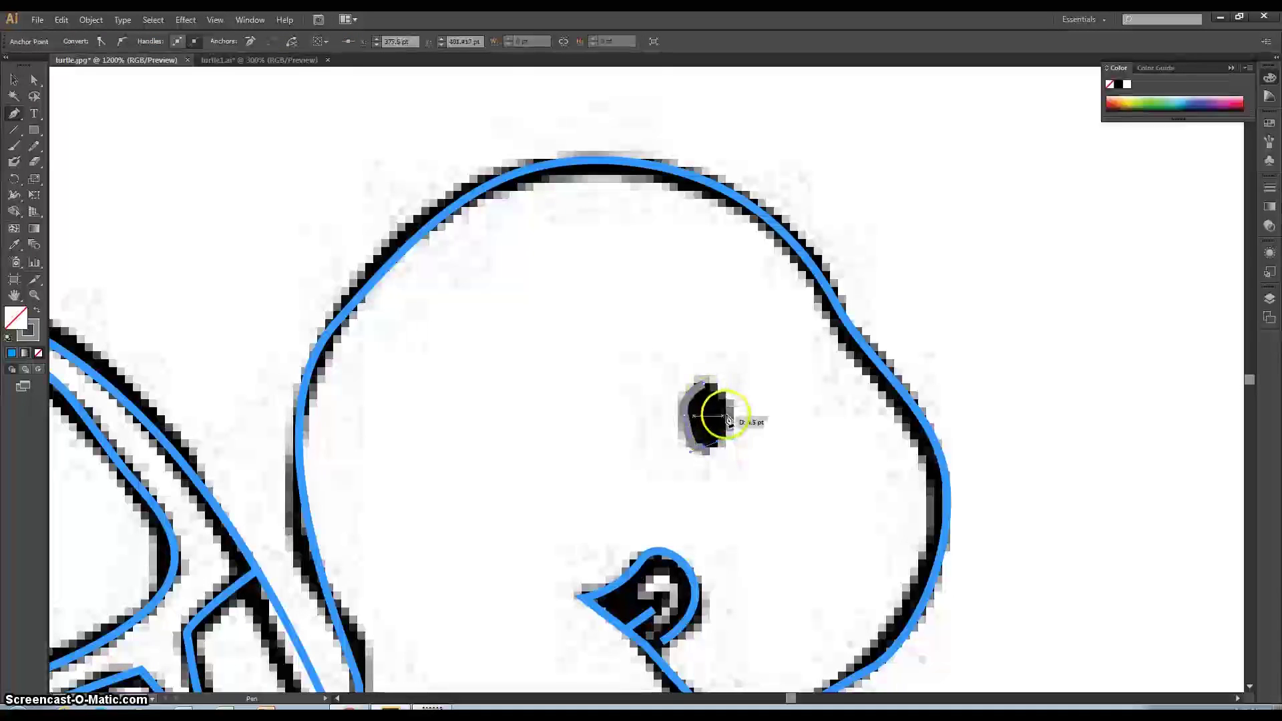
left_click_drag(725, 397, 691, 387)
left_click(13, 80)
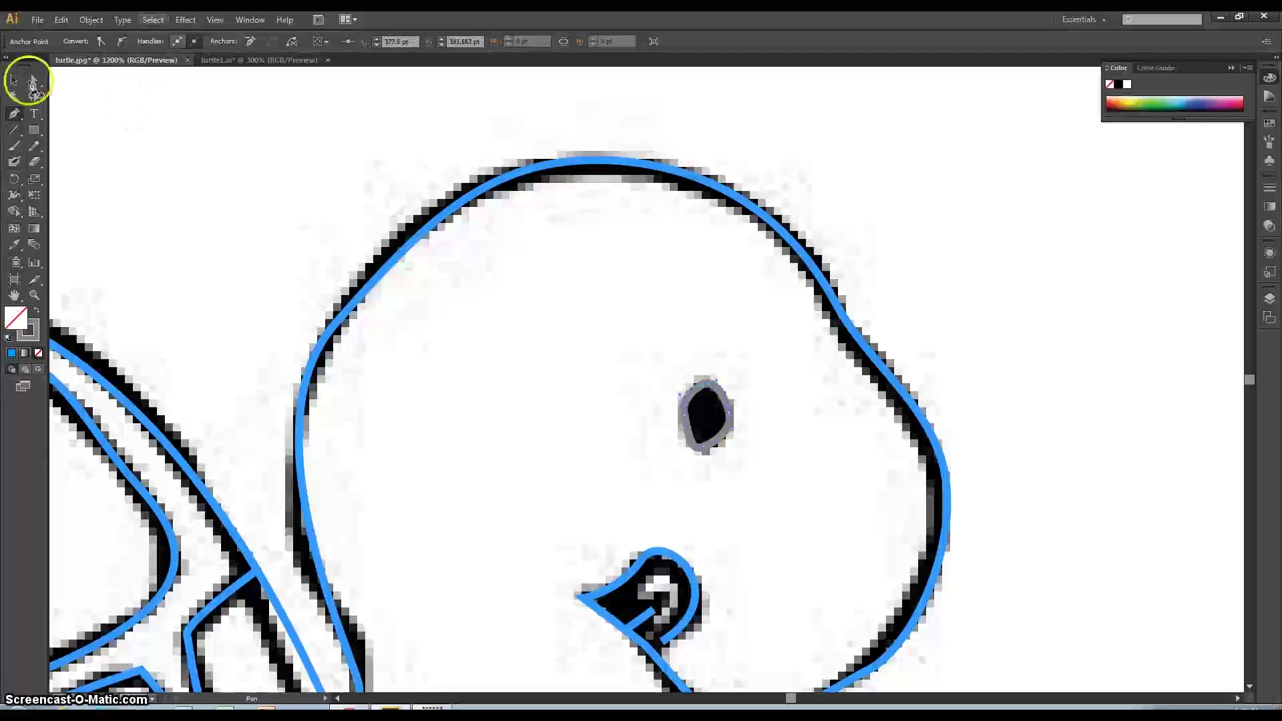
left_click(868, 332)
Switch to the turtle1.ai document to examine the completed blue turtle outline.
scroll(1172, 471, "down", 2)
scroll(1172, 471, "up", 2)
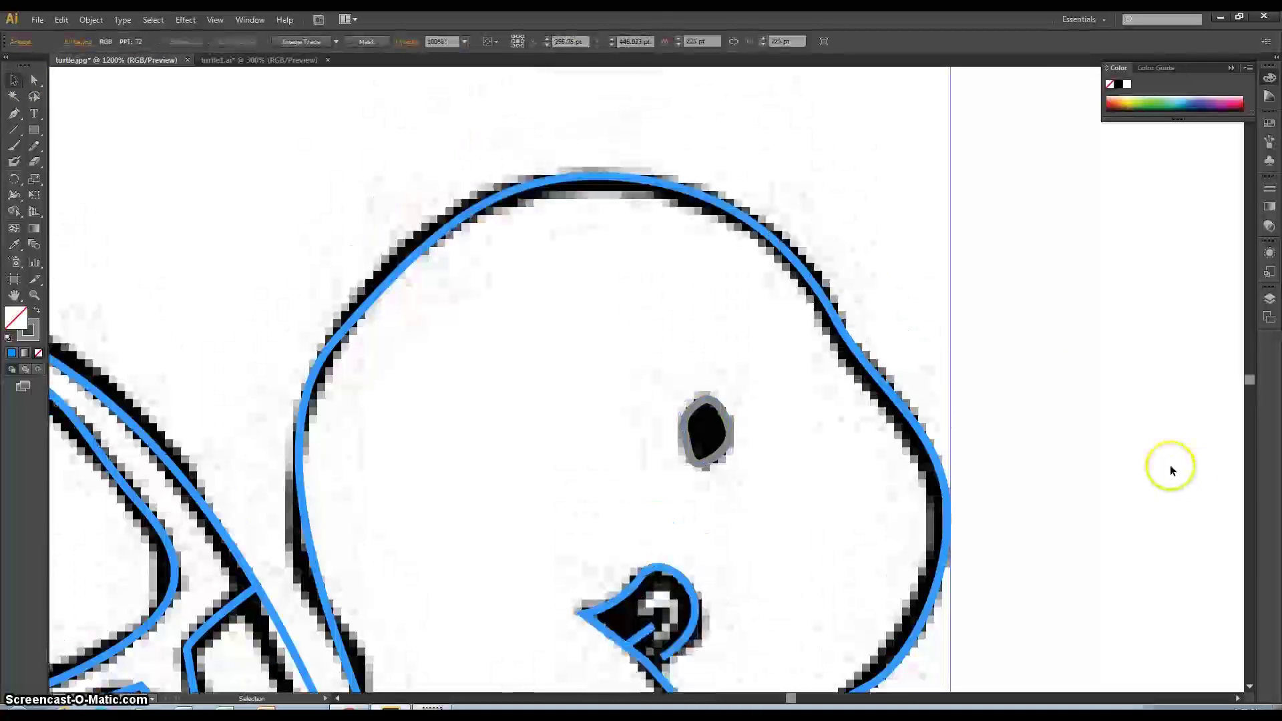
scroll(466, 157, "down", 1)
left_click(244, 62)
left_click(859, 286)
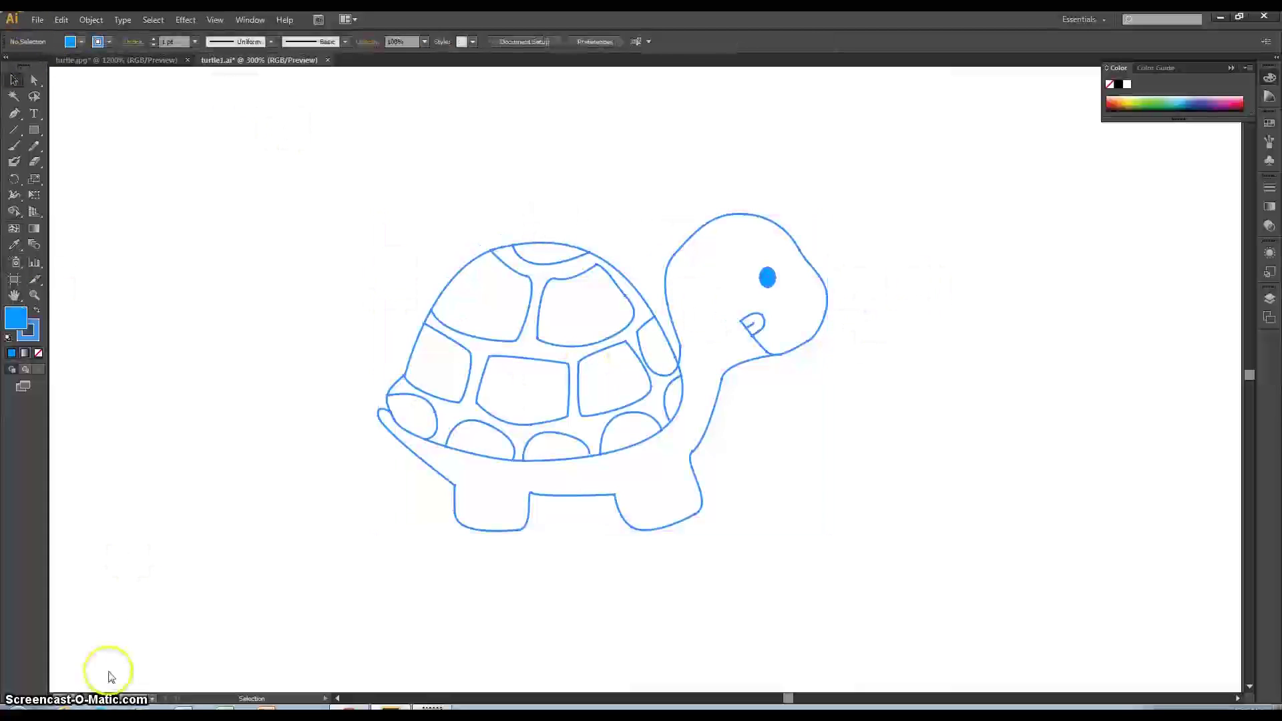